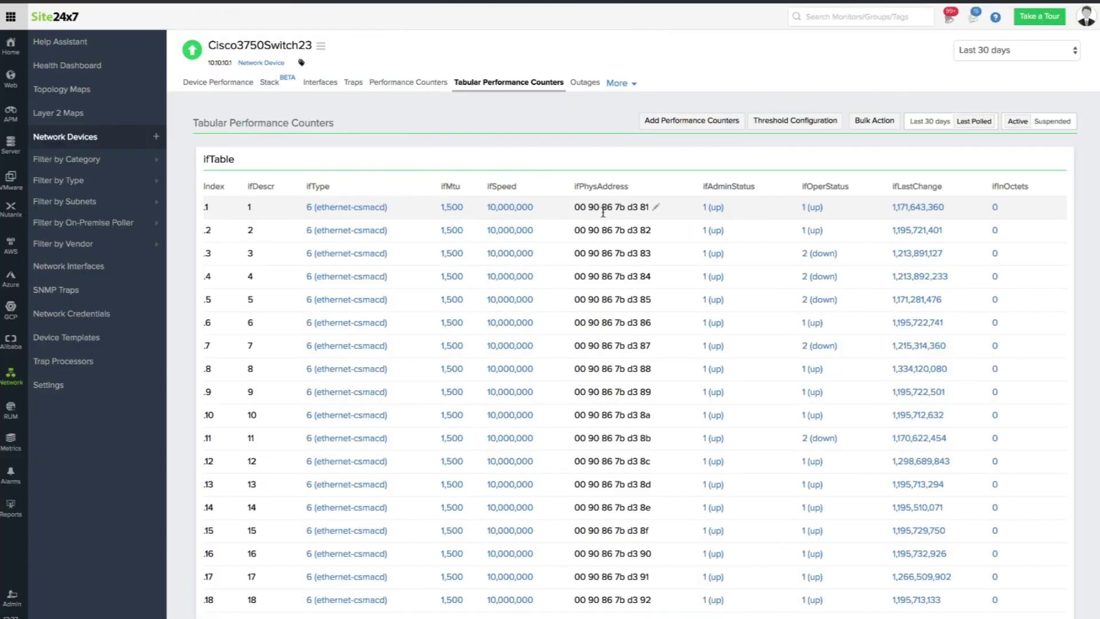
Step: Scroll the Tabular Performance Counters table, then switch to the device's performance overview
{"action": "scroll", "coordinate": [665, 170], "scroll_direction": "down", "scroll_amount": 4}
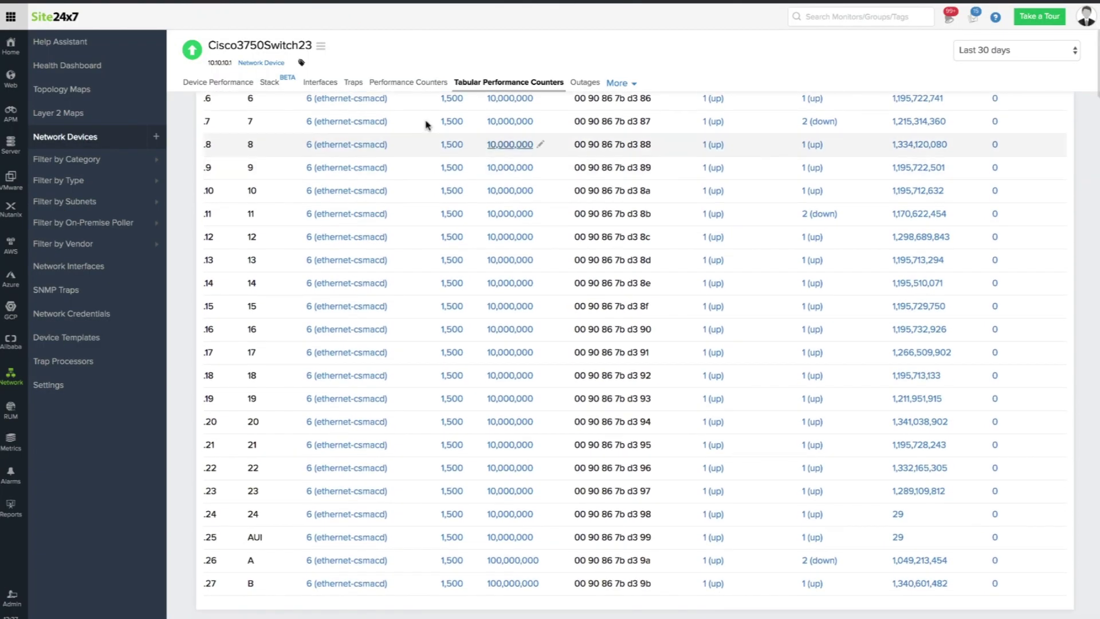
{"action": "left_click", "coordinate": [213, 86]}
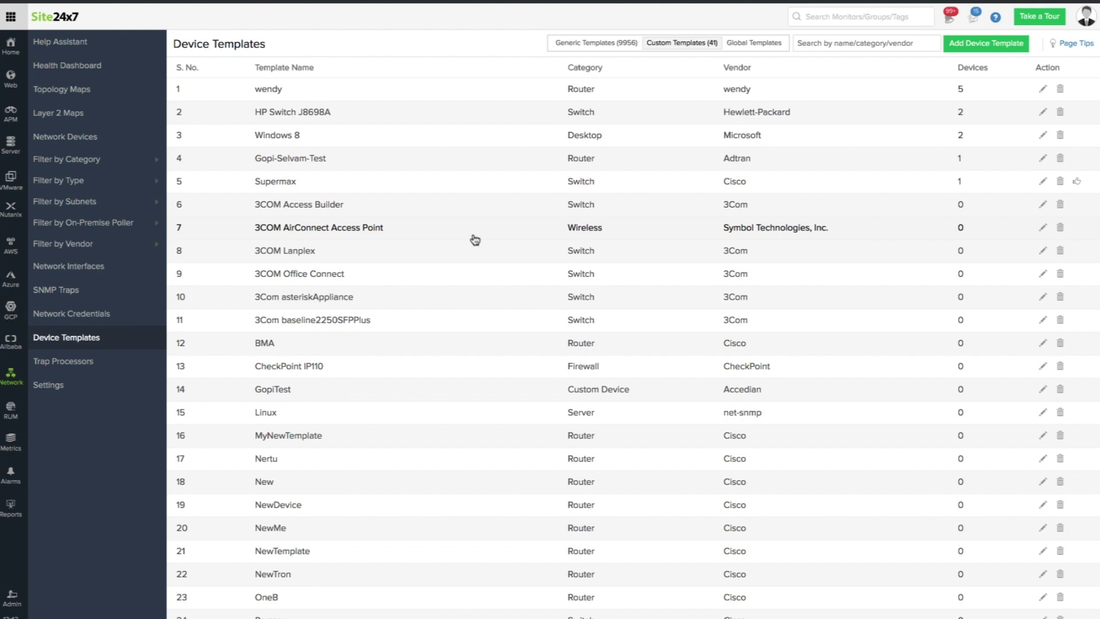
Step: Scroll down through the Custom Templates list of device templates
{"action": "scroll", "coordinate": [607, 287], "scroll_direction": "down", "scroll_amount": 3}
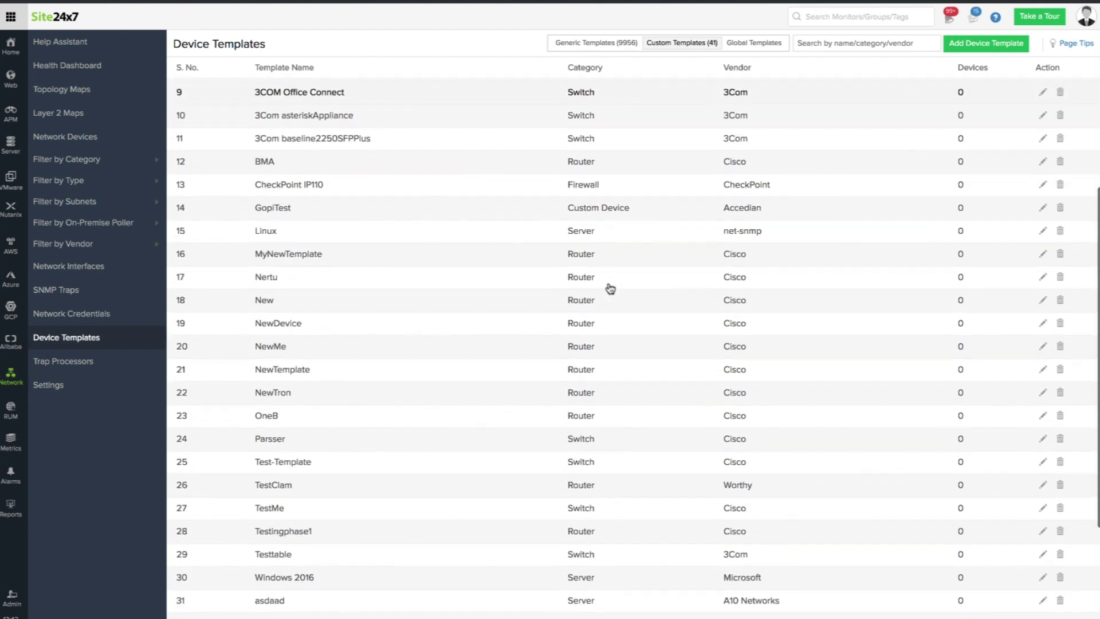
{"action": "scroll", "coordinate": [610, 288], "scroll_direction": "down", "scroll_amount": 3}
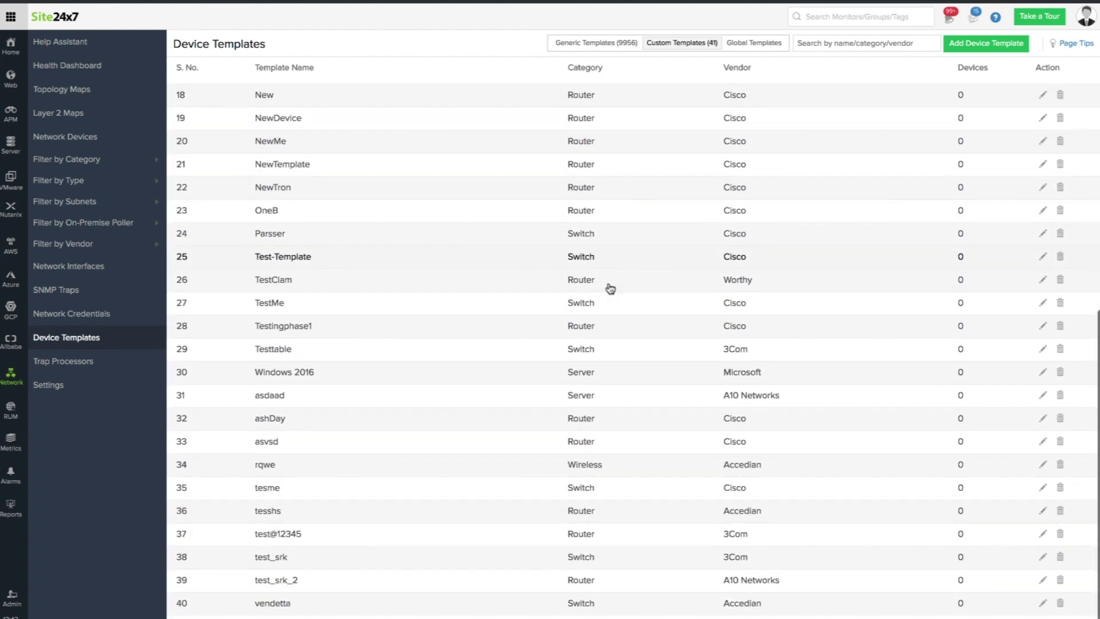
{"action": "scroll", "coordinate": [610, 288], "scroll_direction": "down", "scroll_amount": 1}
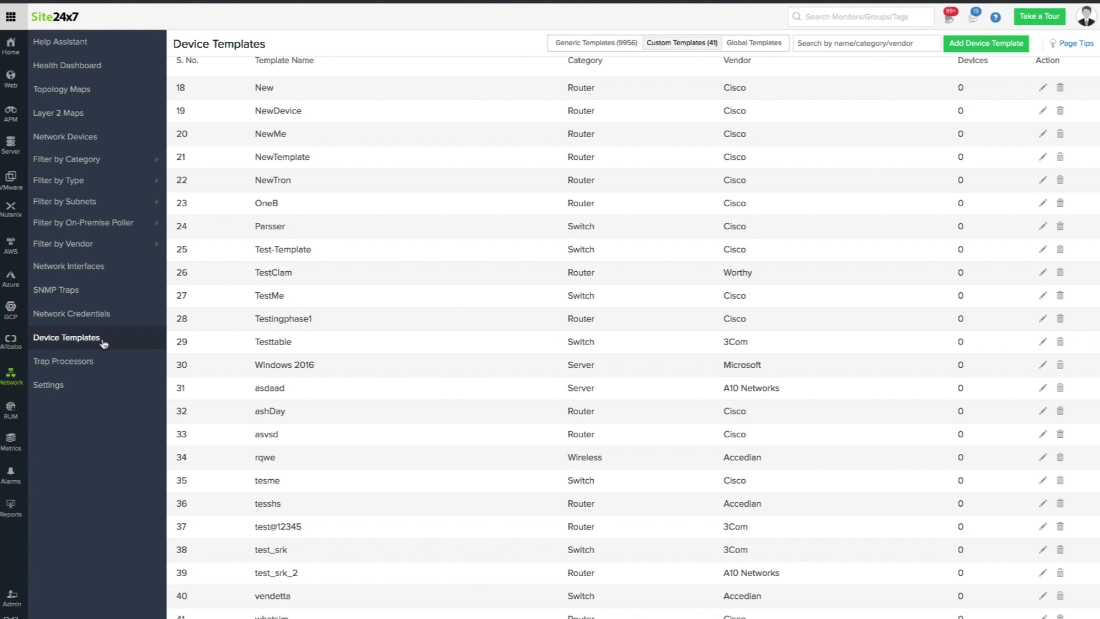
Step: Start a new device template and name it 'Cisco - firewall'
{"action": "left_click", "coordinate": [965, 50]}
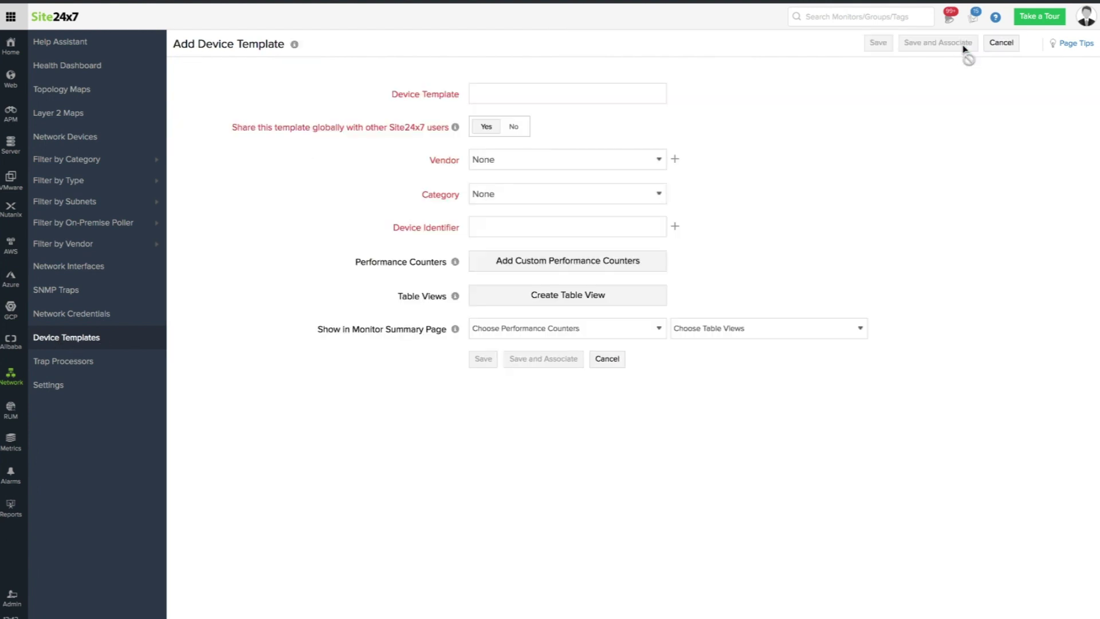
{"action": "left_click", "coordinate": [610, 94]}
{"action": "type", "text": "Cisco - firewall"}
Step: Set vendor Cisco and category Firewalls, and add a second device identifier
{"action": "left_click", "coordinate": [585, 161]}
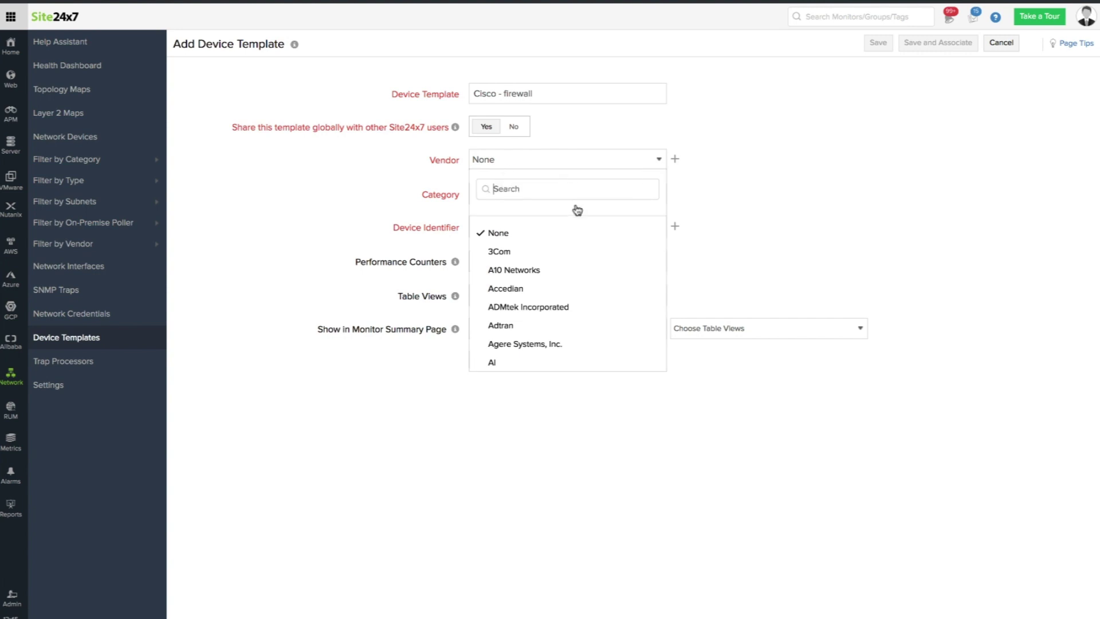
{"action": "type", "text": "cis"}
{"action": "left_click", "coordinate": [590, 230]}
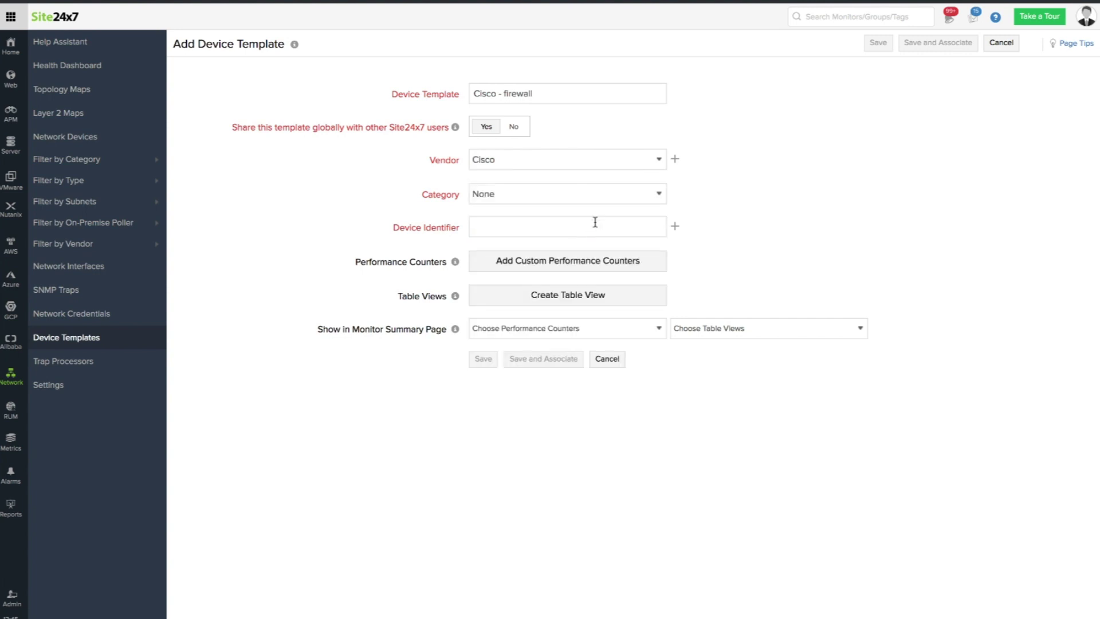
{"action": "left_click", "coordinate": [630, 194]}
{"action": "type", "text": "fire"}
{"action": "left_click", "coordinate": [607, 265]}
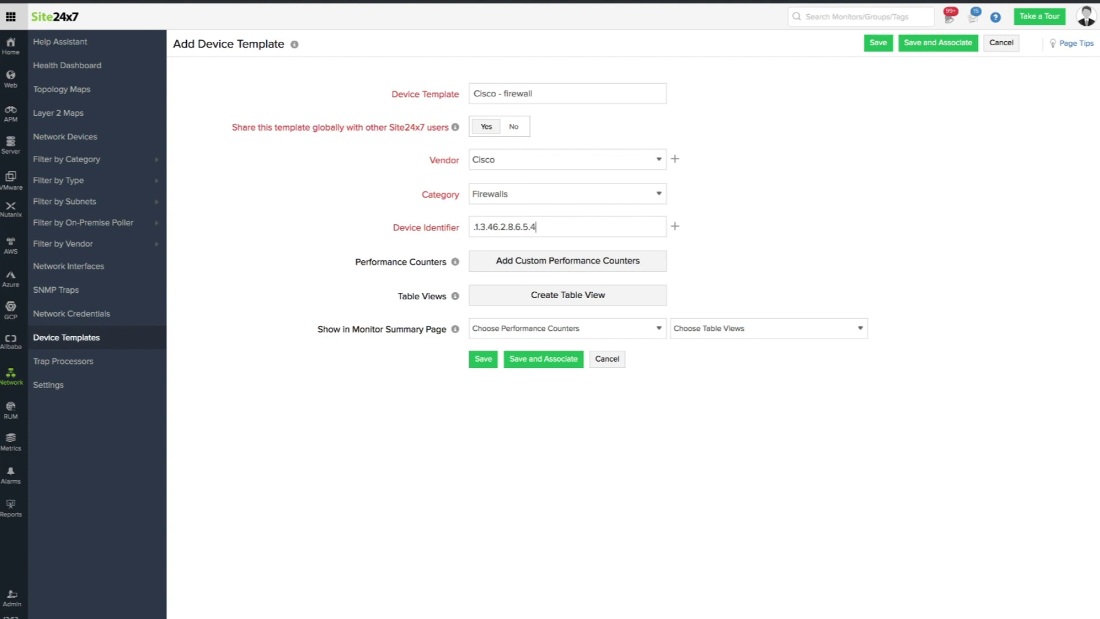
{"action": "left_click", "coordinate": [674, 226]}
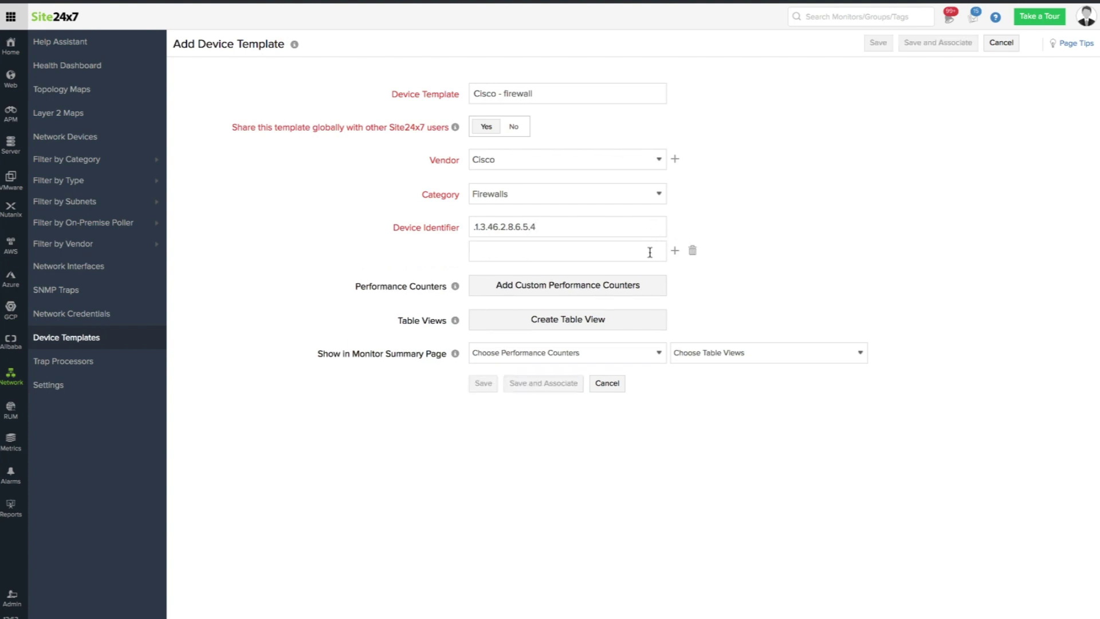
{"action": "type", "text": ".1.6.7.4.78.3.4.6"}
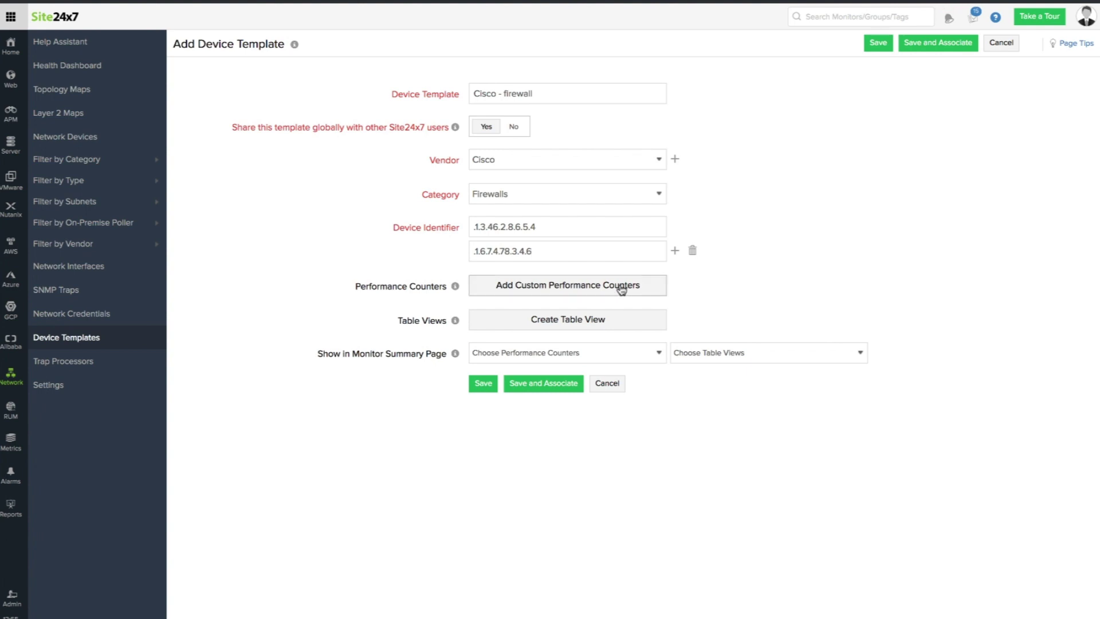
Step: In the custom performance counters MIB Browser, load Cisco's ADMIN-AUTH-STATS-MIB
{"action": "left_click", "coordinate": [622, 289]}
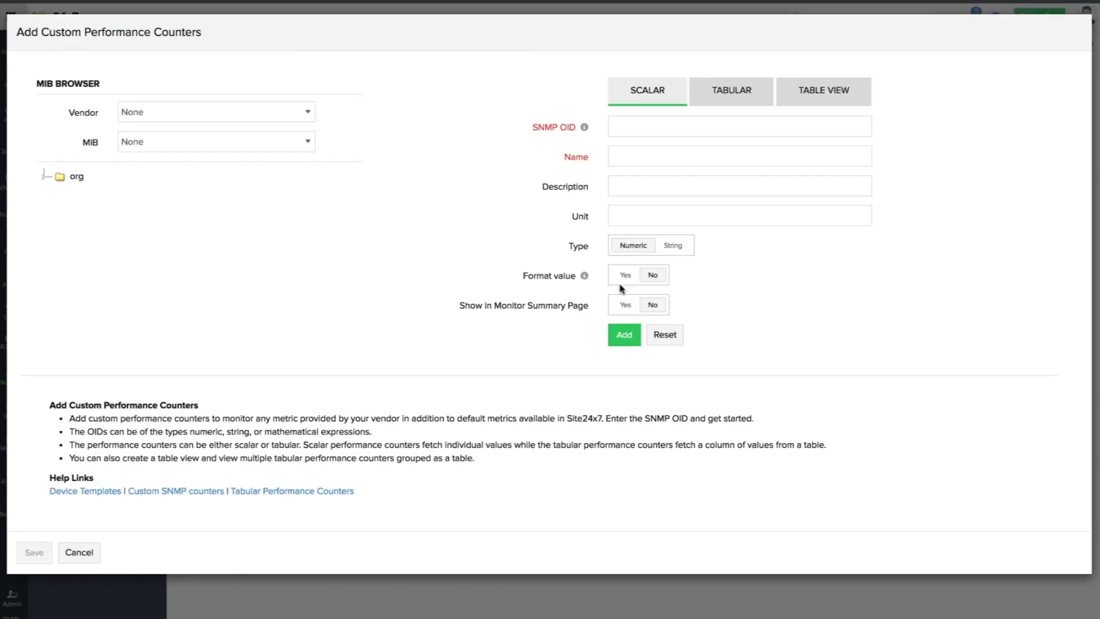
{"action": "left_click", "coordinate": [307, 142]}
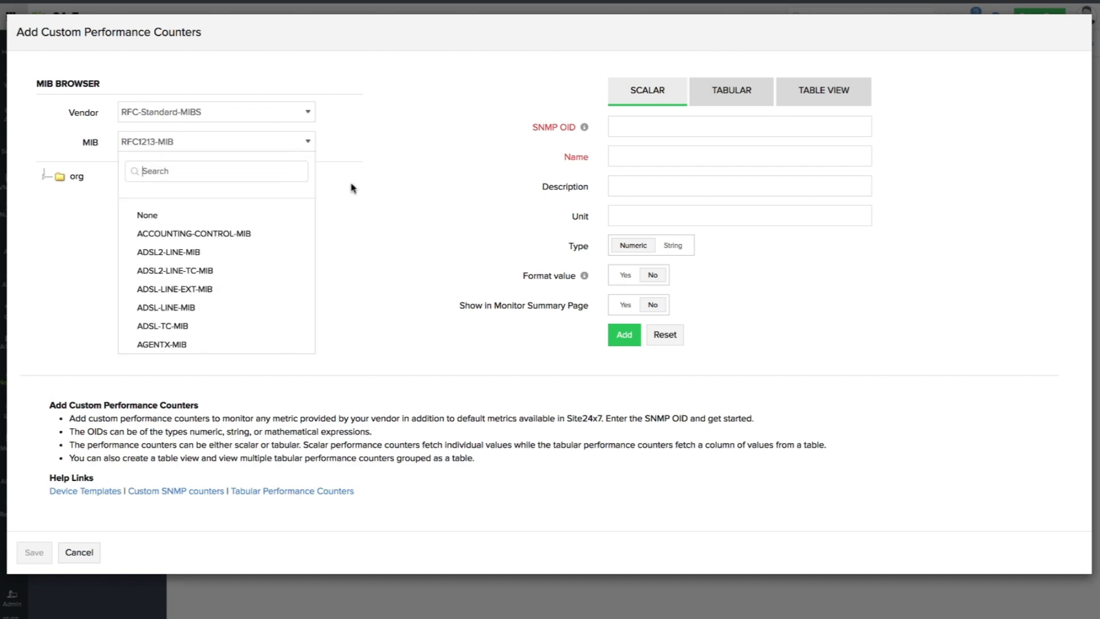
{"action": "scroll", "coordinate": [273, 248], "scroll_direction": "down", "scroll_amount": 20}
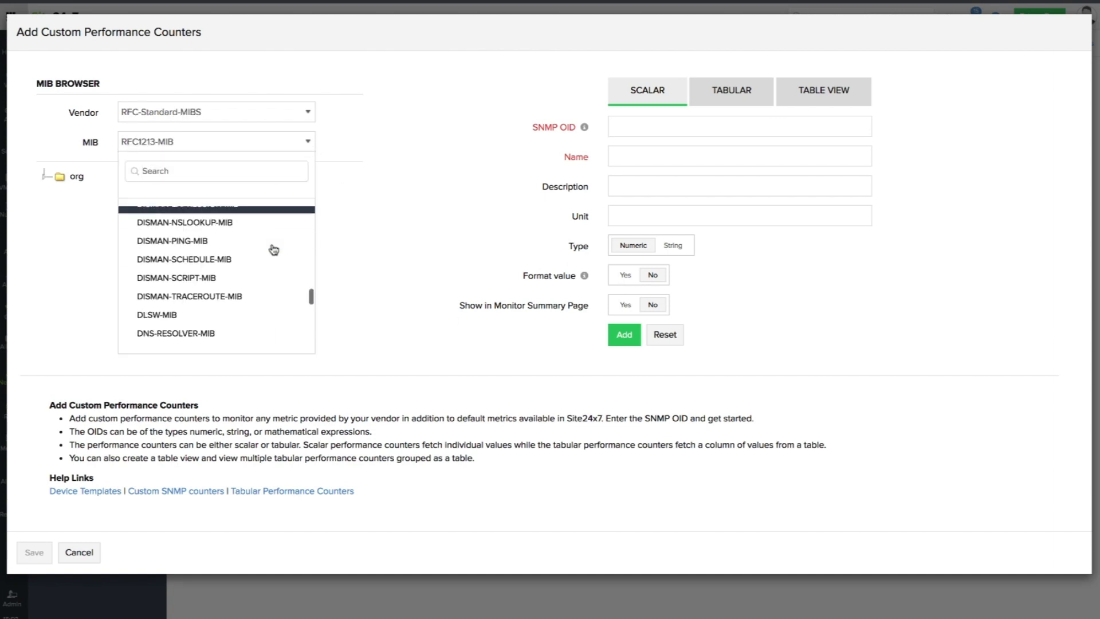
{"action": "scroll", "coordinate": [273, 248], "scroll_direction": "down", "scroll_amount": 2}
{"action": "left_click", "coordinate": [308, 112]}
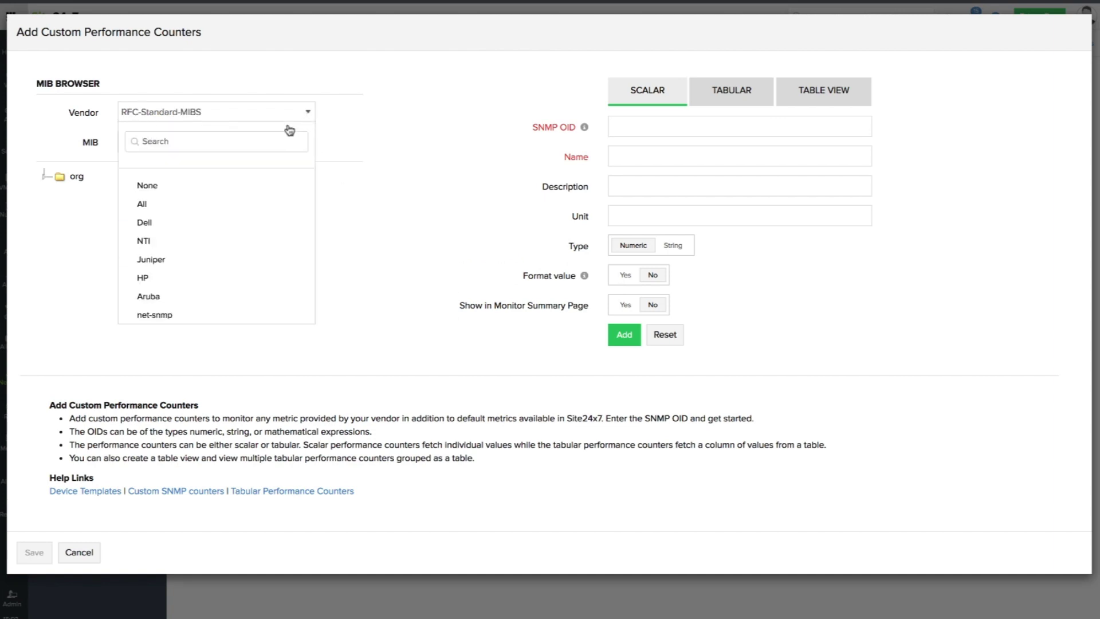
{"action": "type", "text": "cis"}
{"action": "left_click", "coordinate": [265, 184]}
{"action": "left_click", "coordinate": [297, 144]}
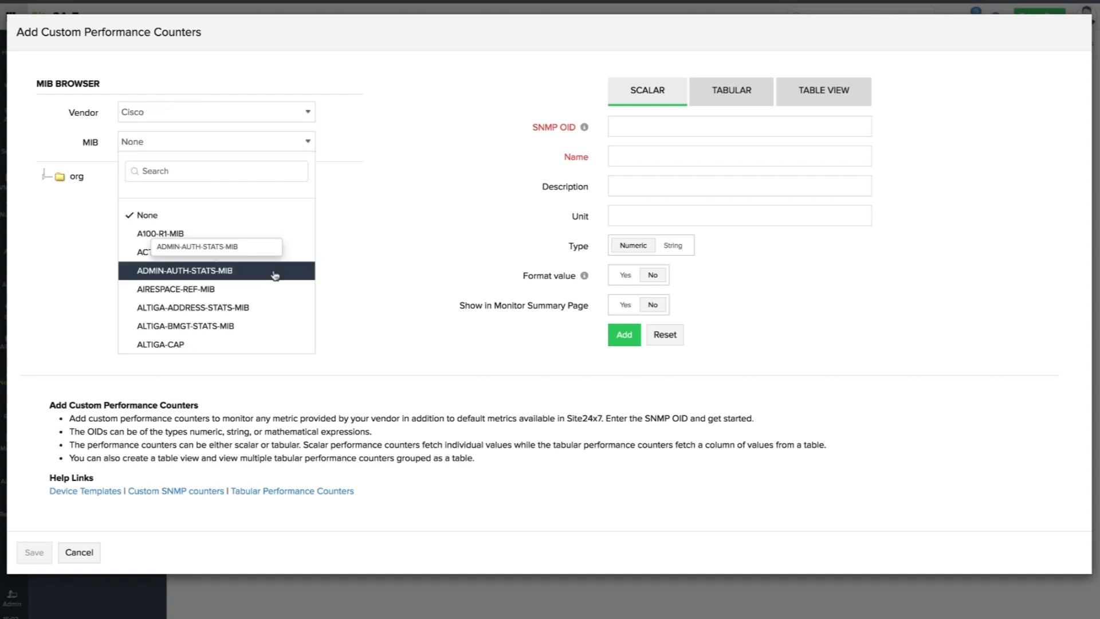
{"action": "left_click", "coordinate": [272, 270]}
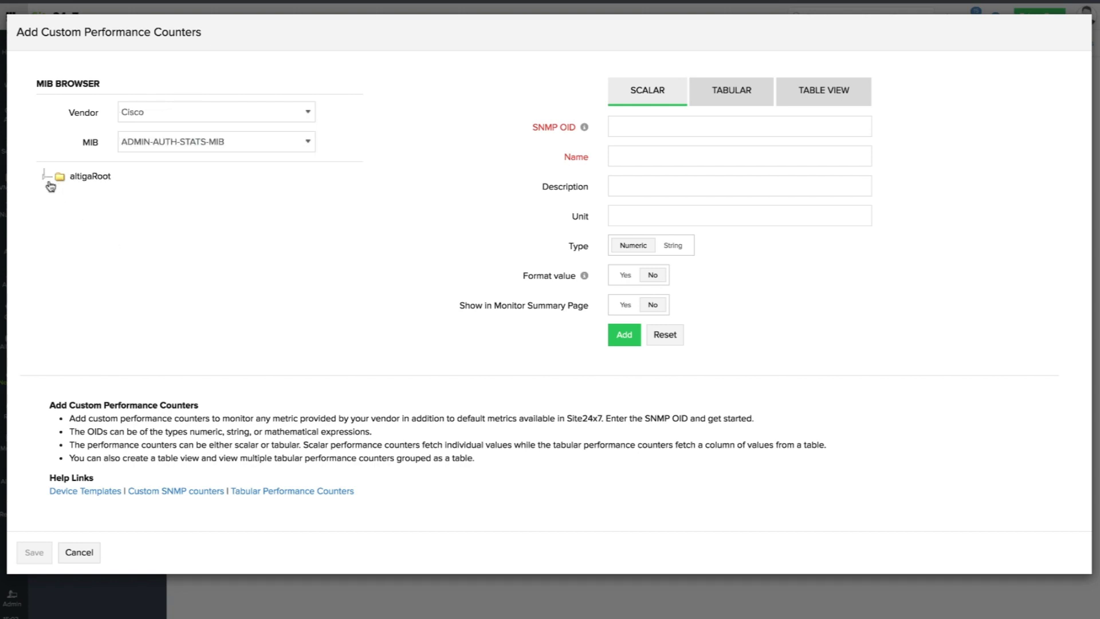
Step: Expand the altigaRoot tree and pick altigaReg, filling OID .1.3.6.1.4.1.3076.1
{"action": "left_click", "coordinate": [44, 177]}
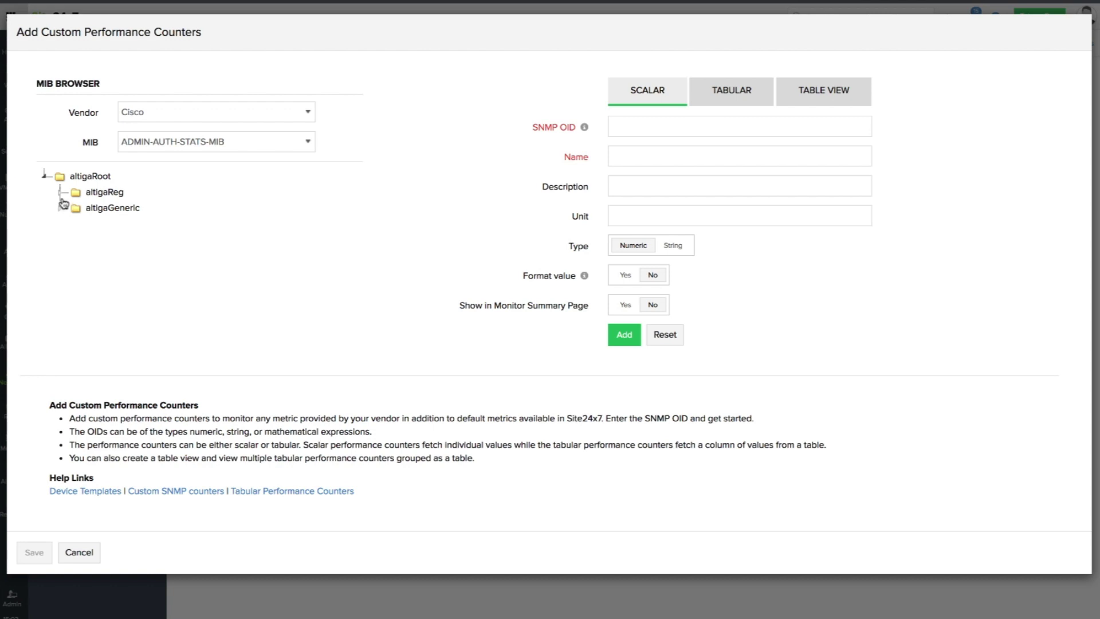
{"action": "left_click", "coordinate": [61, 194]}
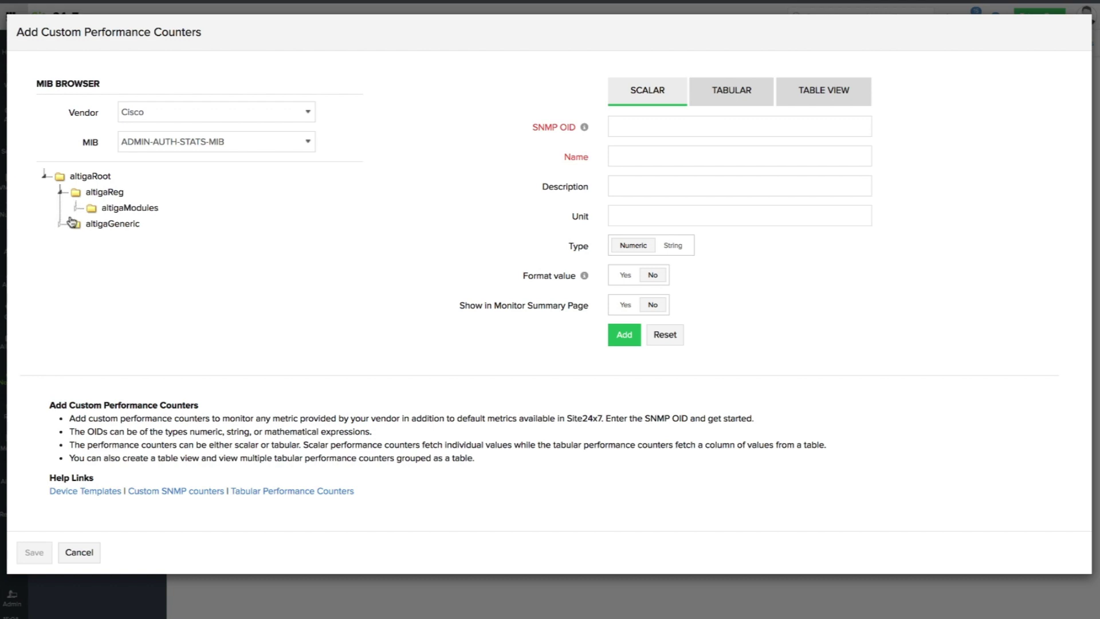
{"action": "left_click", "coordinate": [76, 210]}
{"action": "left_click", "coordinate": [61, 240]}
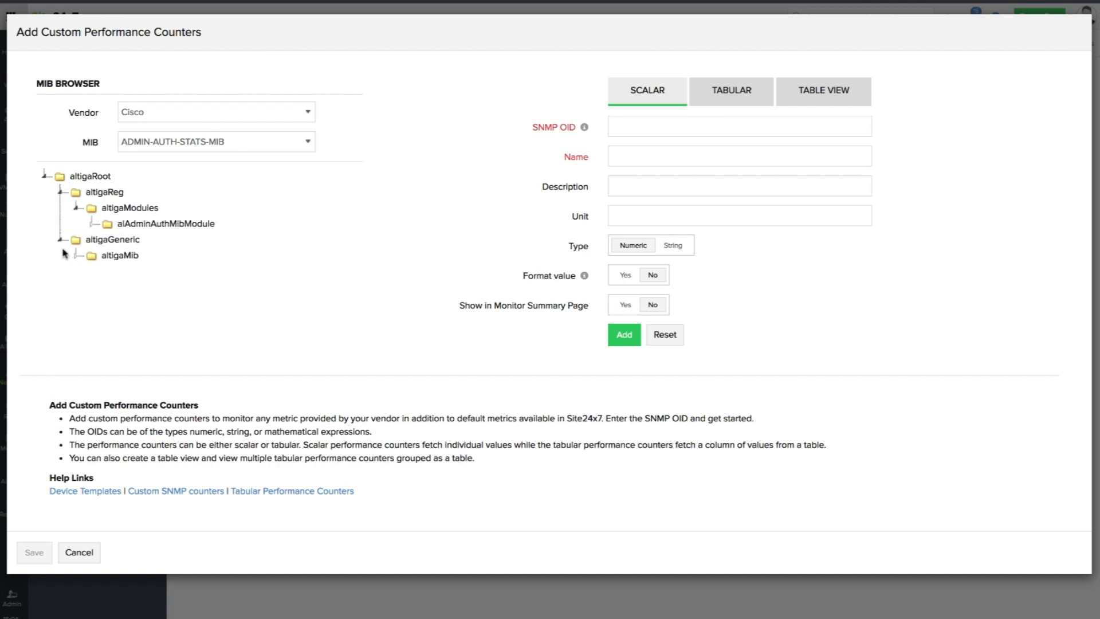
{"action": "left_click", "coordinate": [75, 257]}
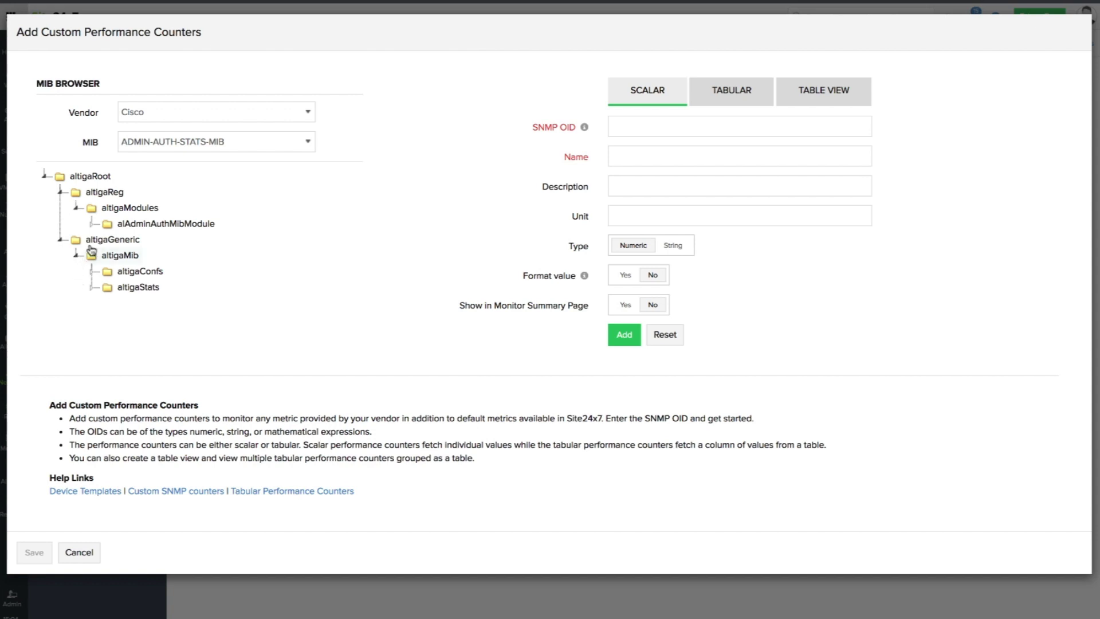
{"action": "left_click", "coordinate": [111, 193]}
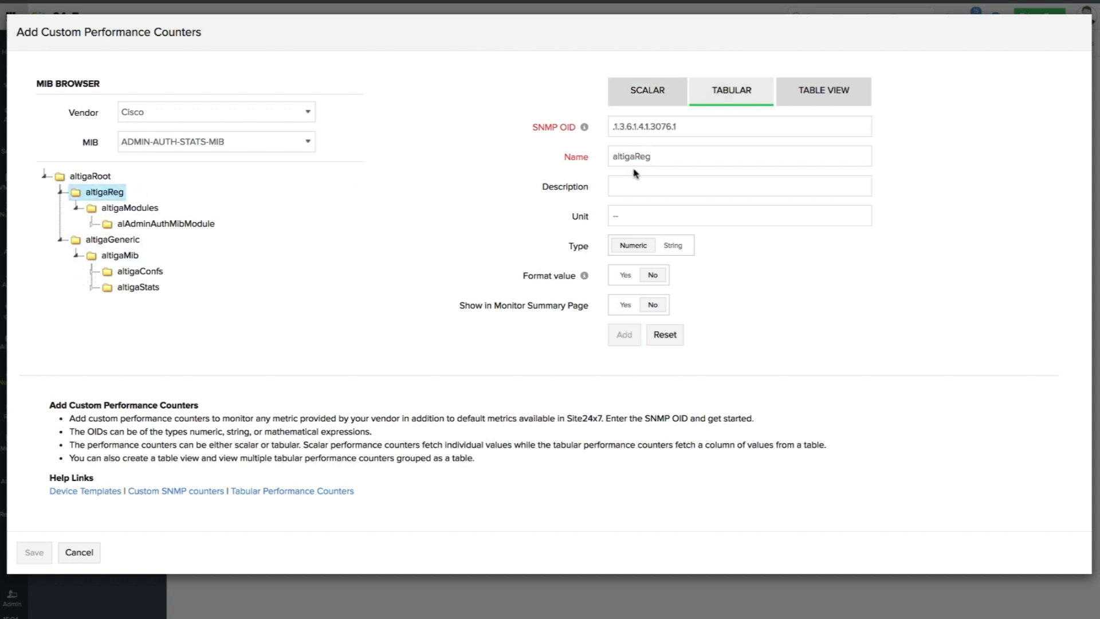
Step: Set the MIB Browser vendor to All and load TIME-MIB
{"action": "left_click", "coordinate": [307, 111]}
{"action": "type", "text": "al"}
{"action": "left_click", "coordinate": [268, 193]}
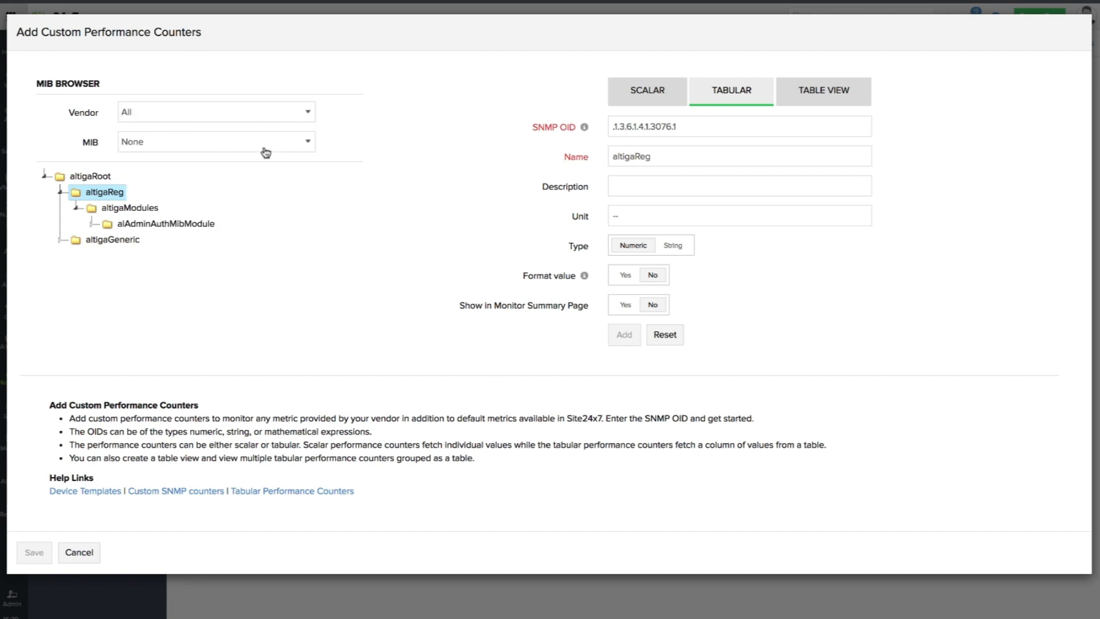
{"action": "left_click", "coordinate": [264, 150]}
{"action": "type", "text": "time"}
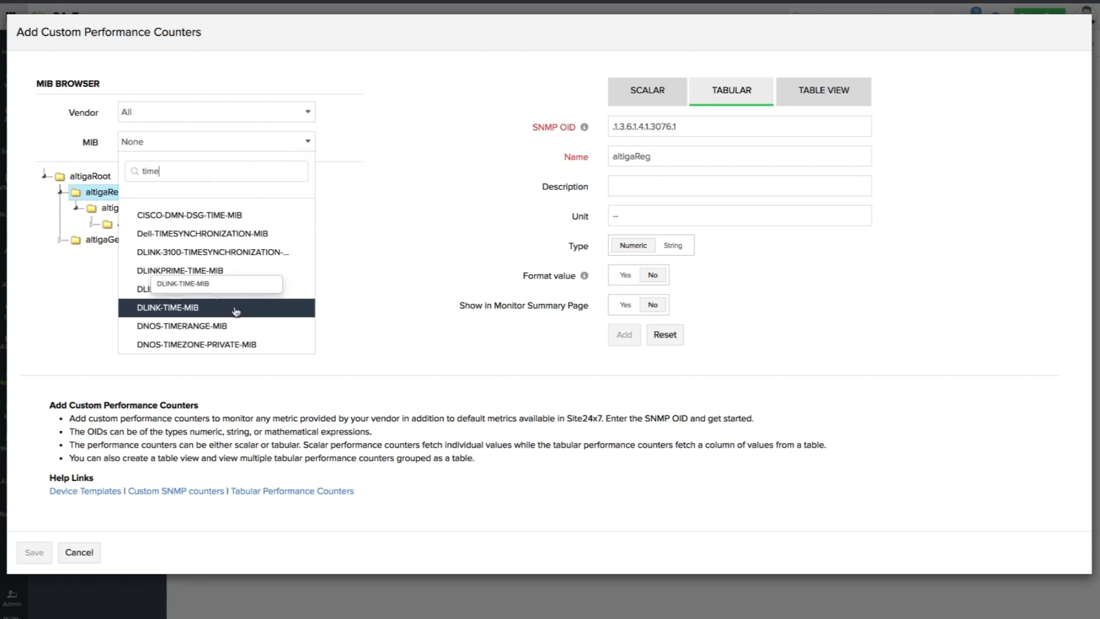
{"action": "scroll", "coordinate": [234, 306], "scroll_direction": "down", "scroll_amount": 3}
{"action": "left_click", "coordinate": [233, 310]}
Step: Load swSystemUpTime and rewrite its OID as (.1.3.6.1.4.1.171.12.10.10.2.0)/(100*60*60)
{"action": "left_click", "coordinate": [45, 176]}
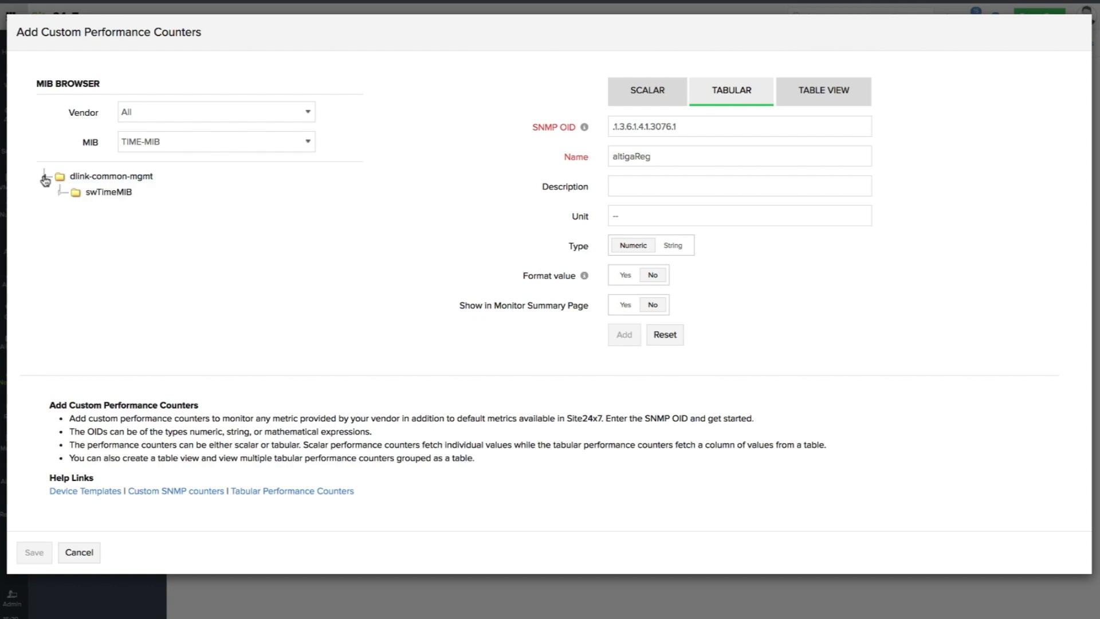
{"action": "left_click", "coordinate": [60, 192]}
{"action": "left_click", "coordinate": [77, 257]}
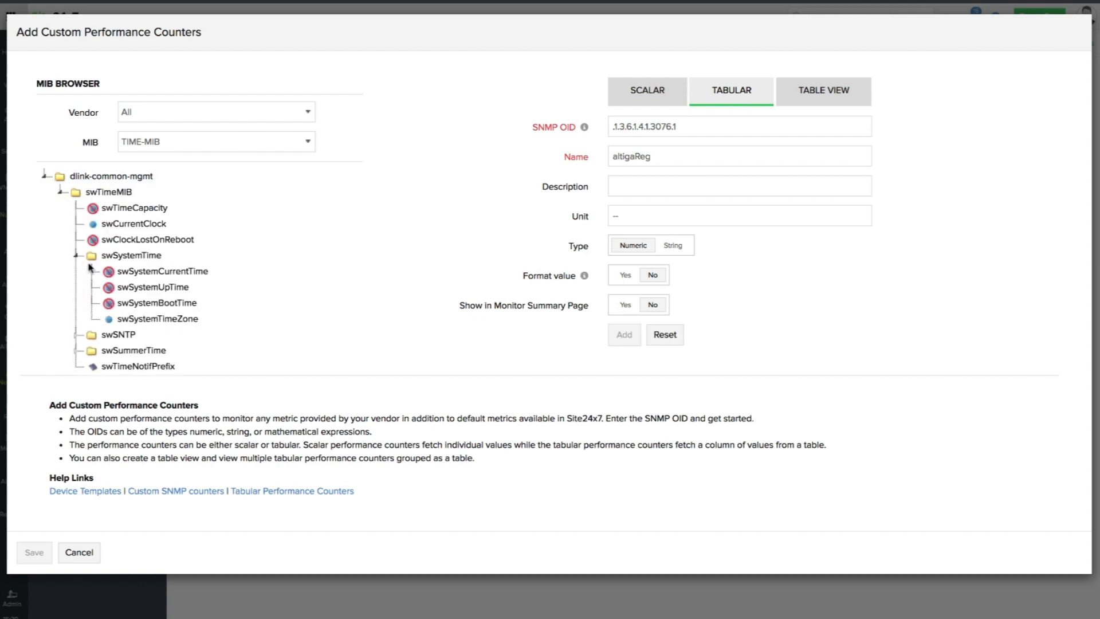
{"action": "left_click", "coordinate": [122, 291]}
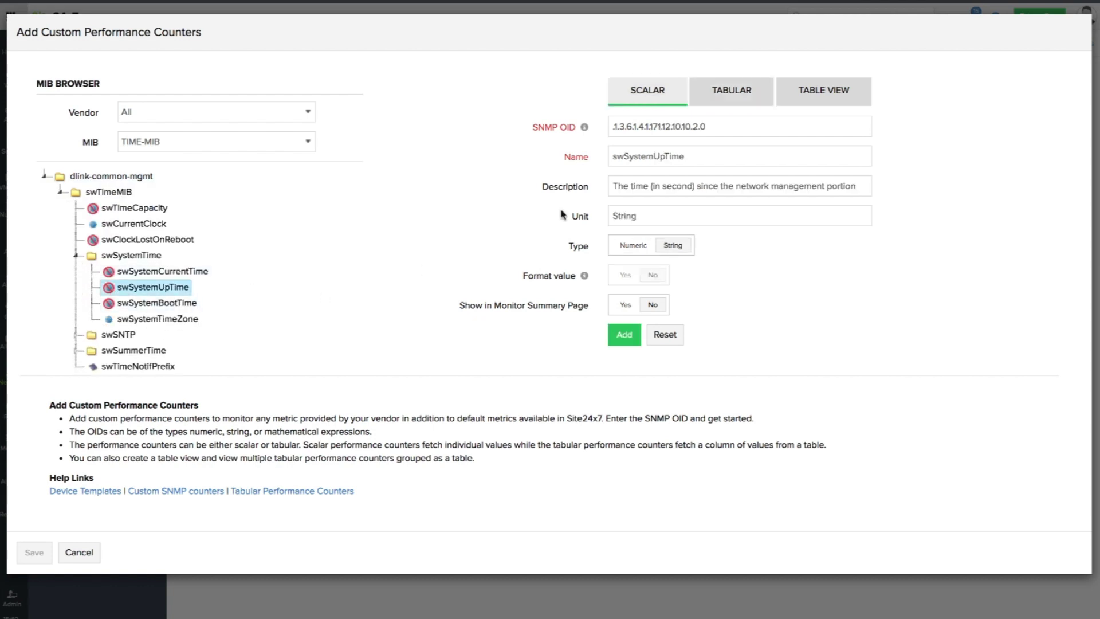
{"action": "left_click", "coordinate": [613, 127]}
{"action": "type", "text": "."}
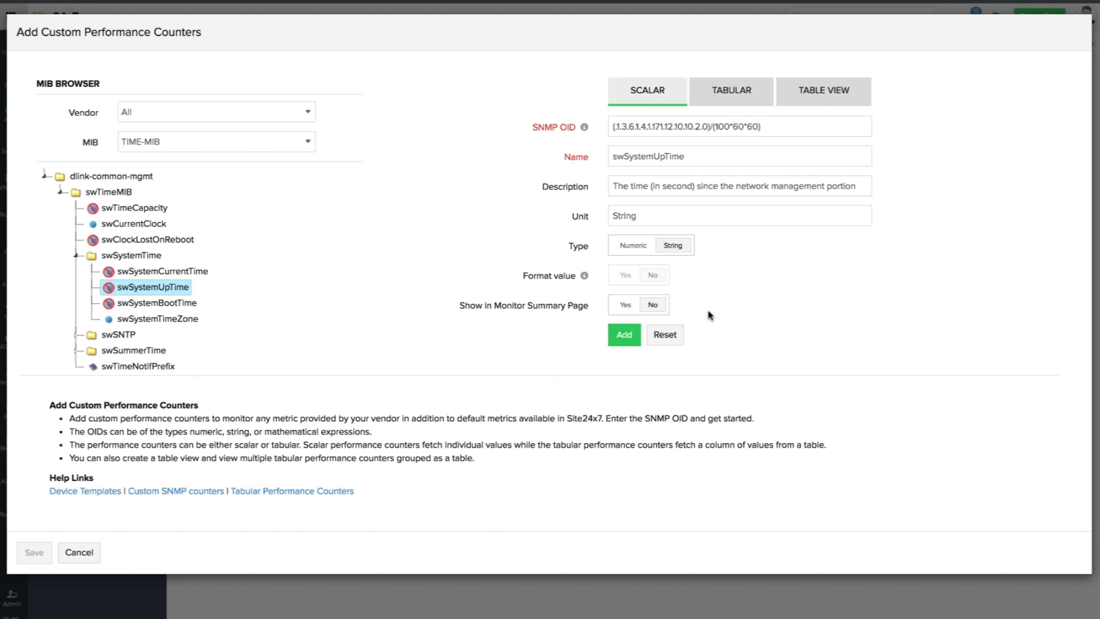
Step: Reset the counter form, paste OID 1.3.6.1.4.1.11.2.14.11.15.2.88.1.1.1.0, and filter MIBs to HP
{"action": "left_click", "coordinate": [665, 335]}
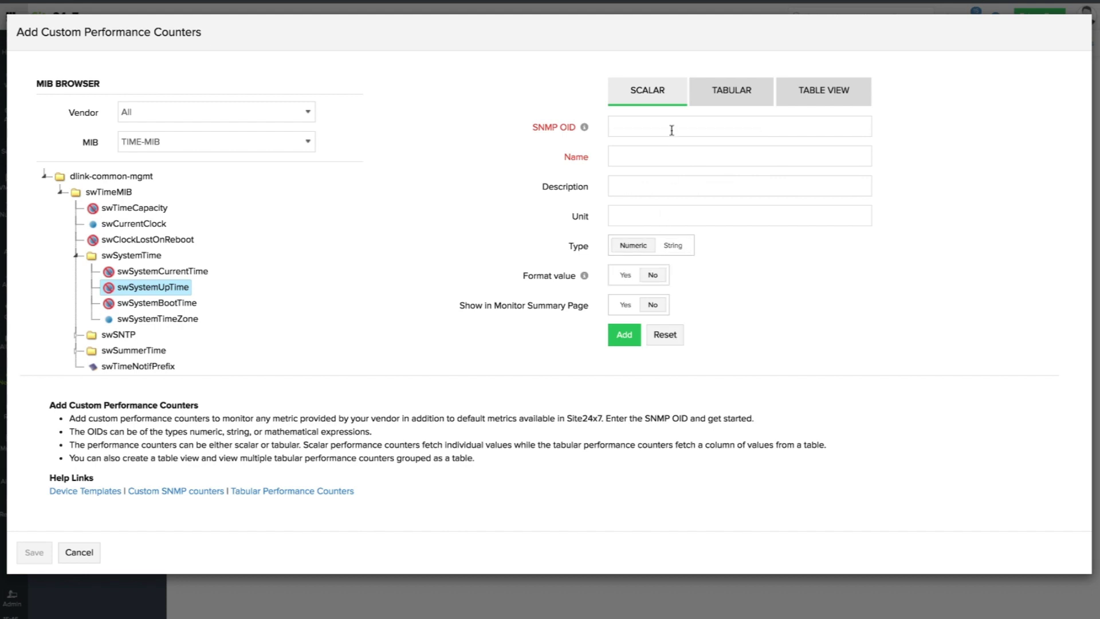
{"action": "type", "text": "1.3.6.1.4.1.11.2.14.11.15.2.88.1.1.1.0"}
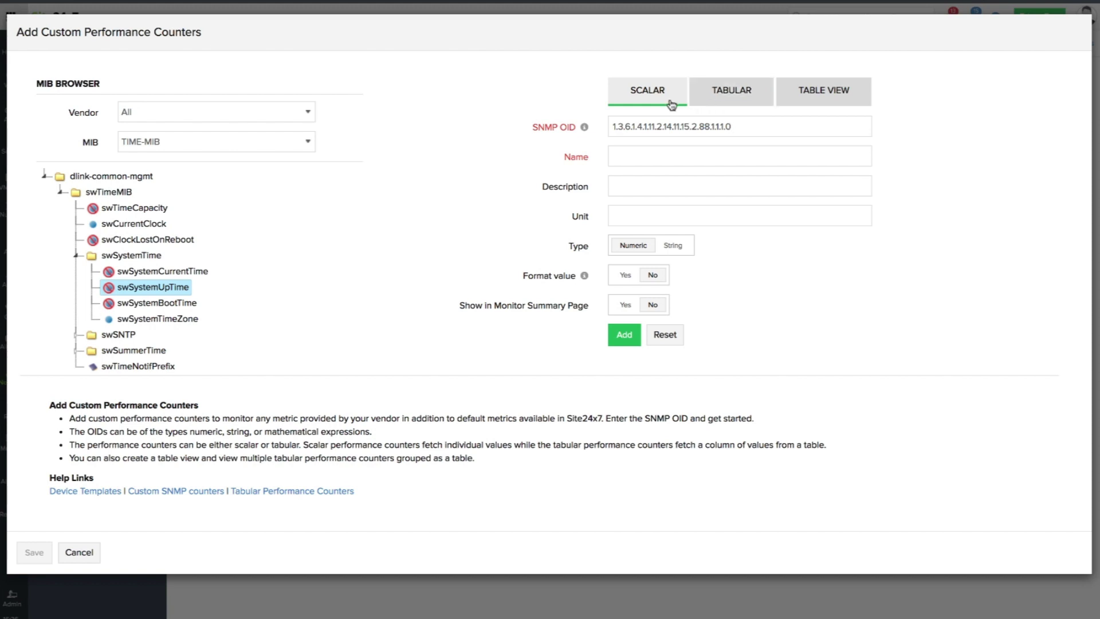
{"action": "left_click", "coordinate": [712, 104]}
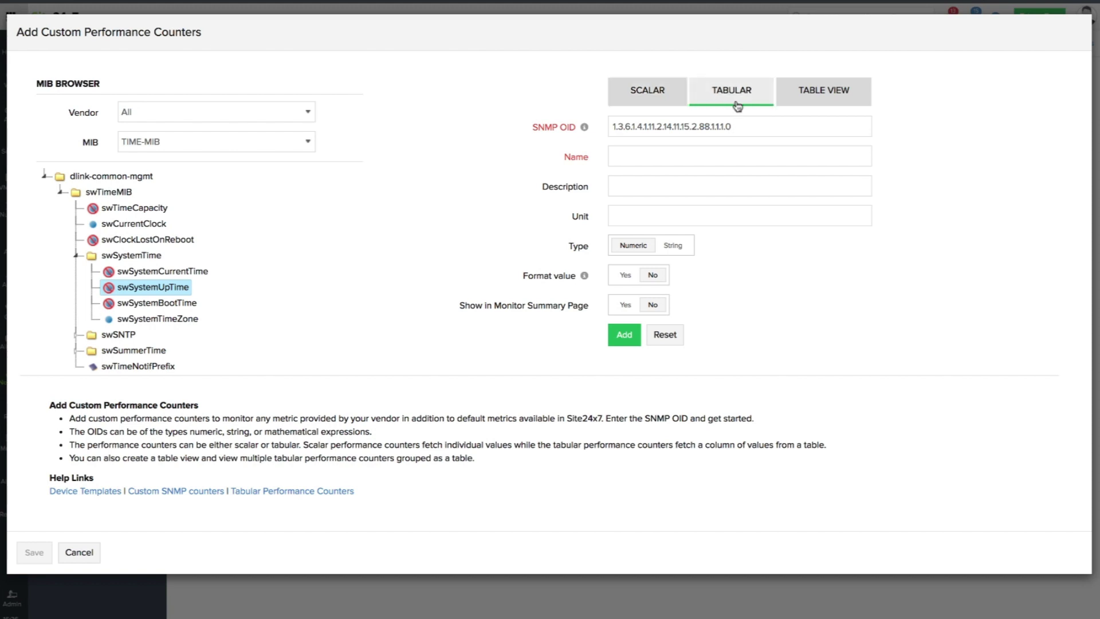
{"action": "left_click", "coordinate": [803, 105]}
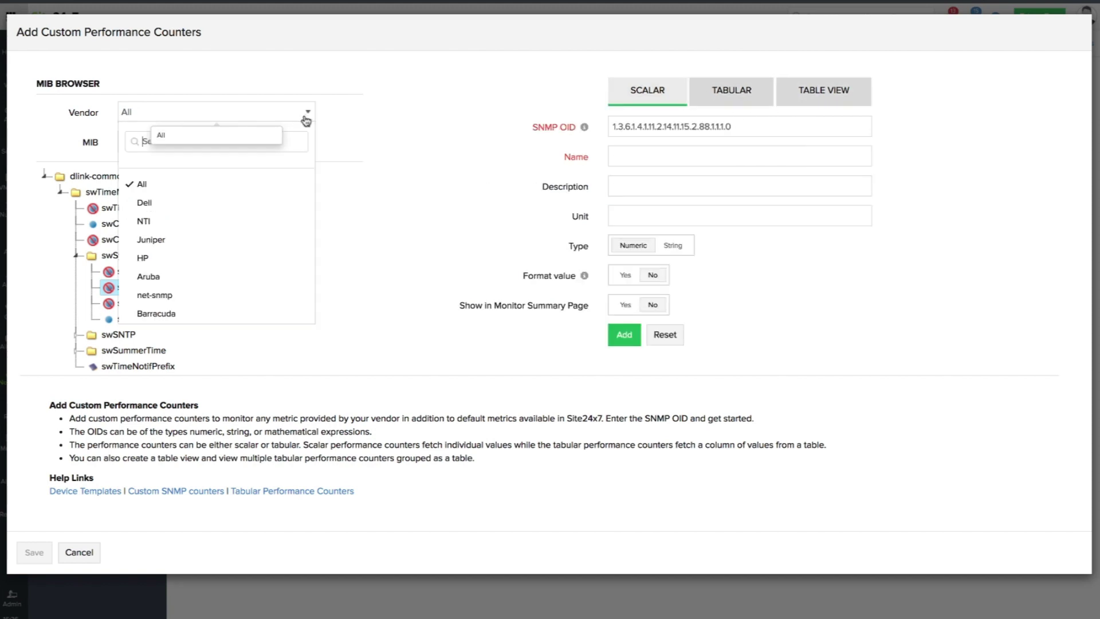
{"action": "left_click", "coordinate": [295, 253]}
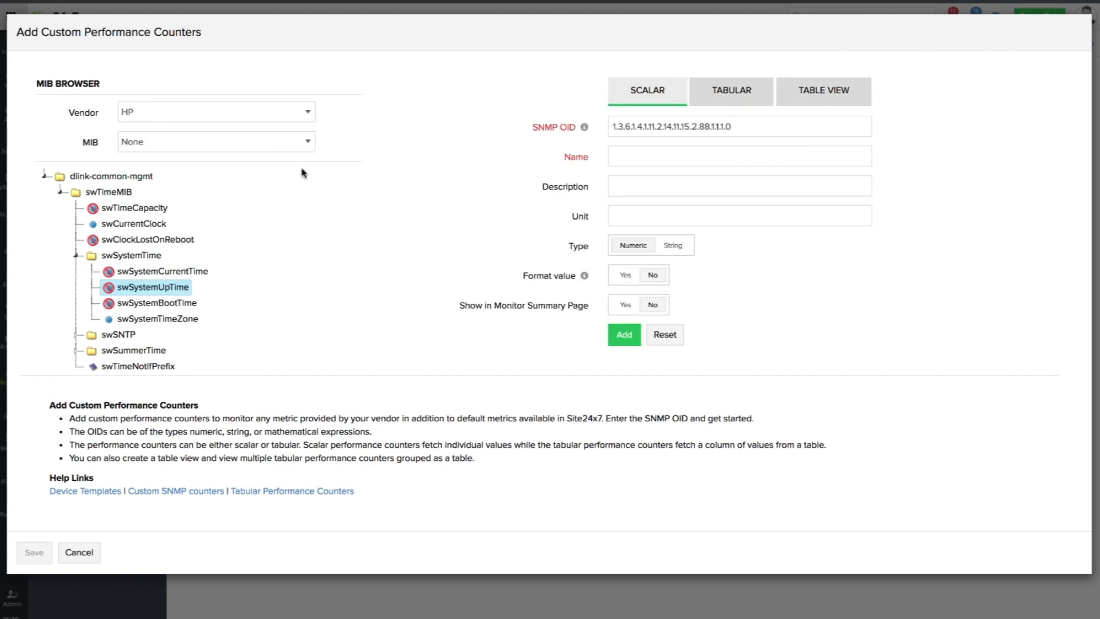
{"action": "left_click", "coordinate": [307, 152]}
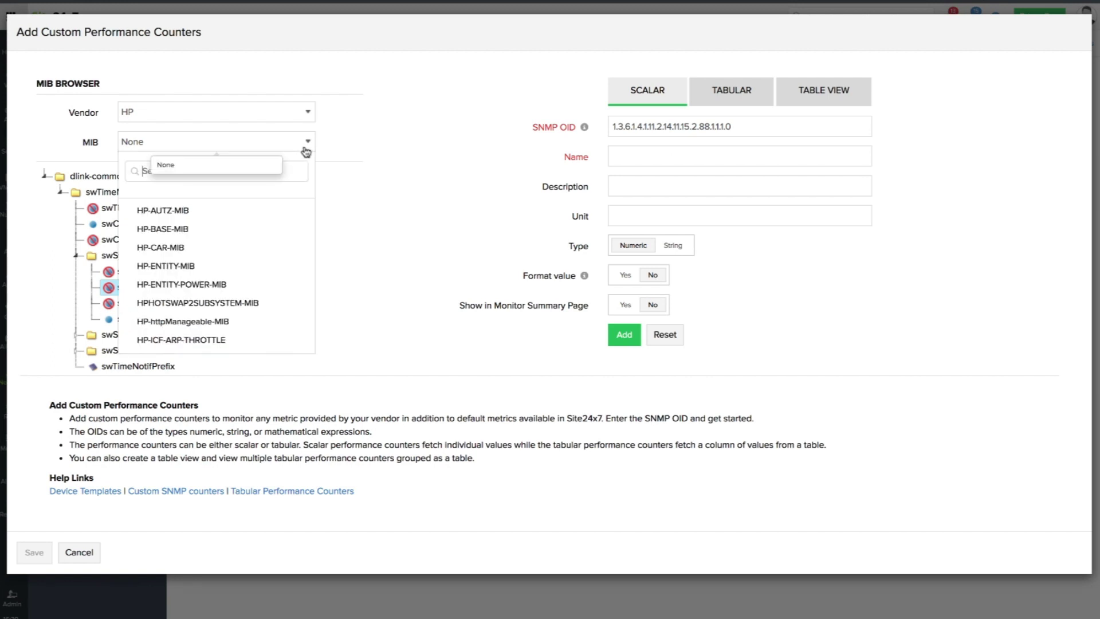
Step: Load HPN-ICF-FIREWALL-MIB and pick hpnicfFWMaxConnNum from hpnicfFirewallSpecs
{"action": "scroll", "coordinate": [218, 275], "scroll_direction": "down", "scroll_amount": 1}
{"action": "left_click", "coordinate": [172, 229]}
{"action": "left_click", "coordinate": [44, 175]}
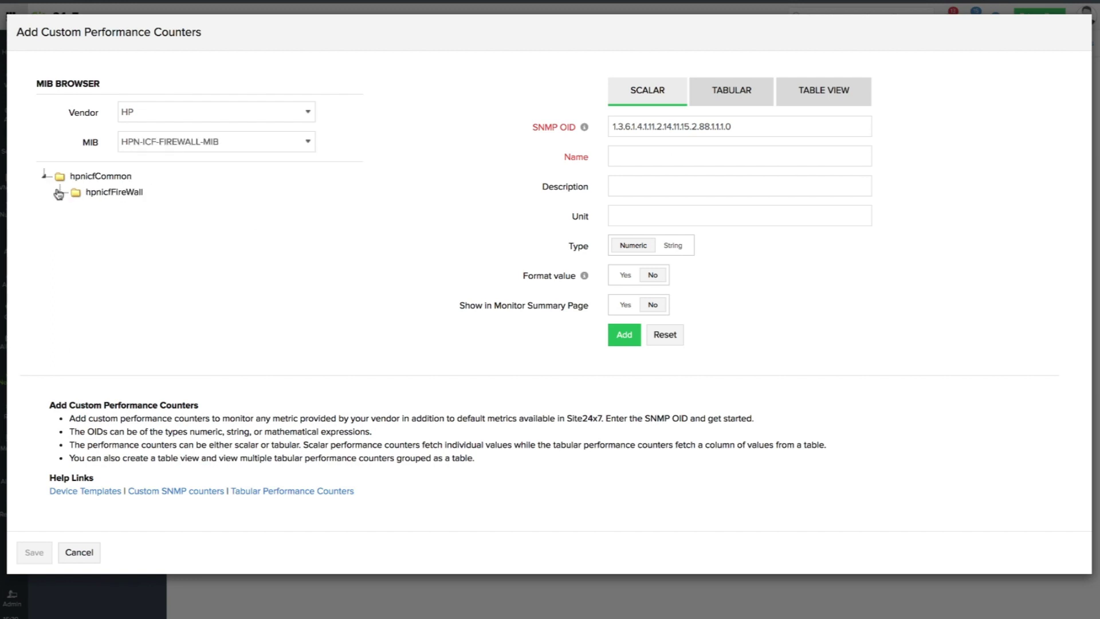
{"action": "left_click", "coordinate": [59, 193]}
{"action": "left_click", "coordinate": [75, 209]}
{"action": "left_click", "coordinate": [92, 224]}
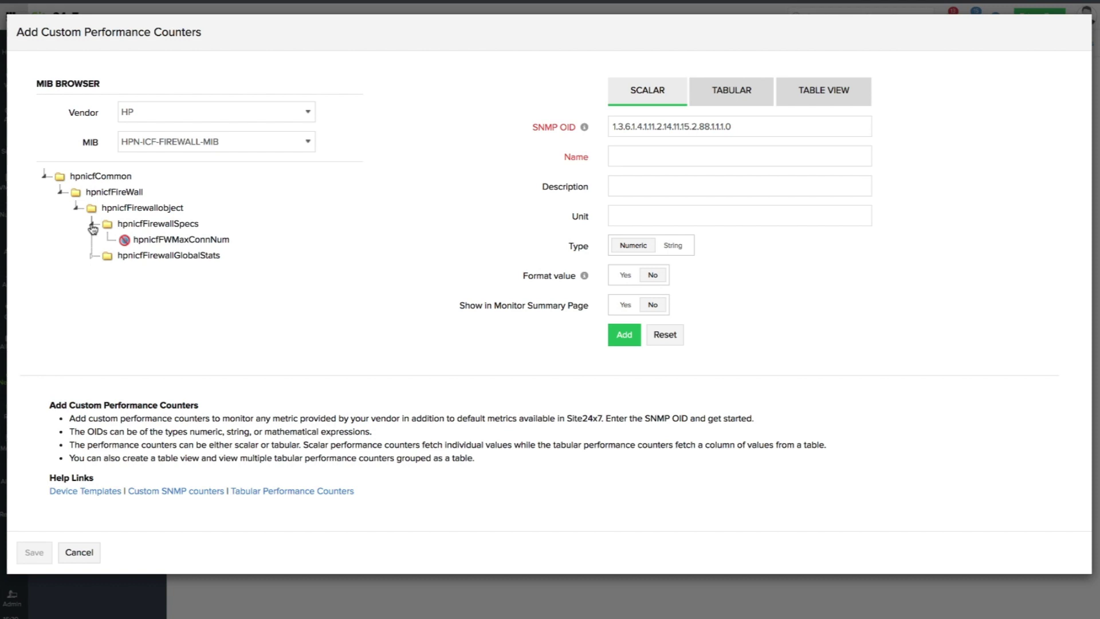
{"action": "left_click", "coordinate": [160, 241]}
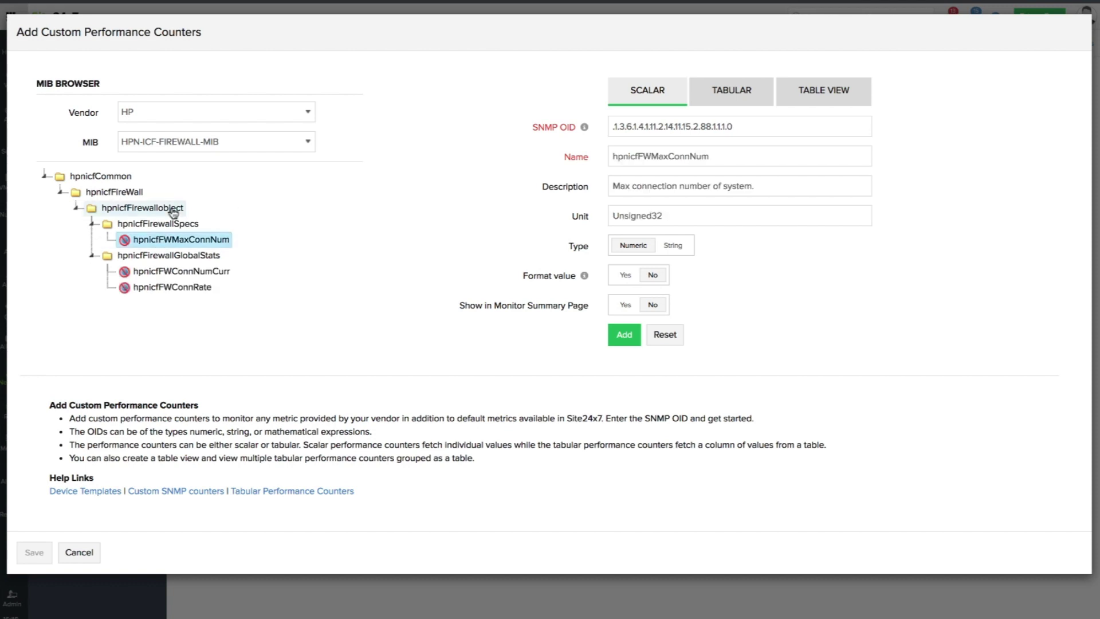
Step: Create a 'Firewall metrics' table view grouping ifType and ifDescr
{"action": "left_click", "coordinate": [173, 210]}
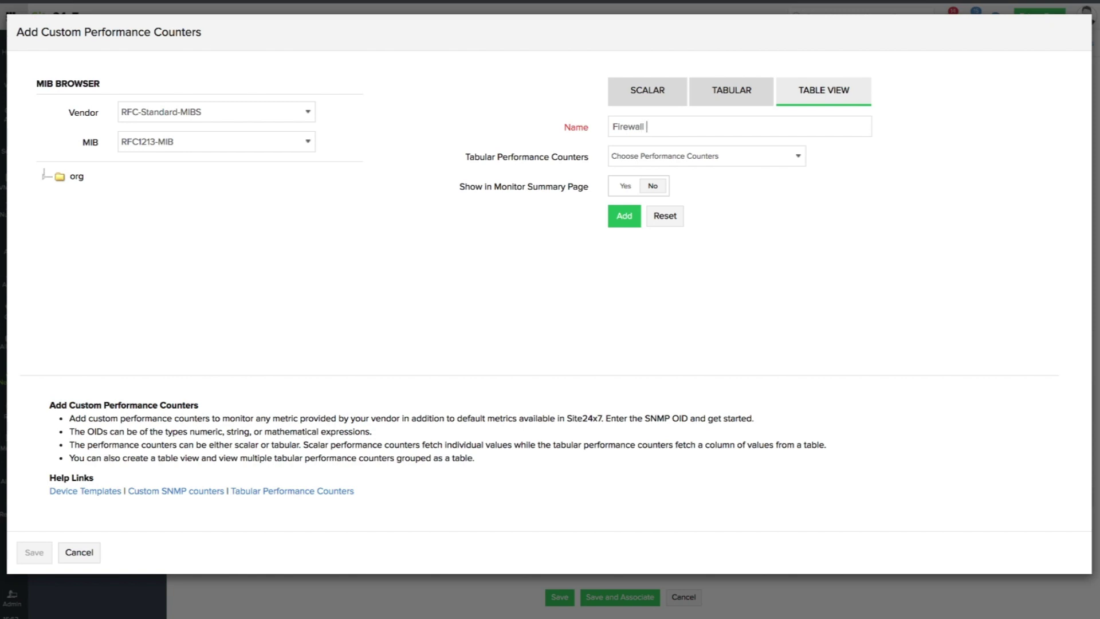
{"action": "left_click", "coordinate": [798, 160]}
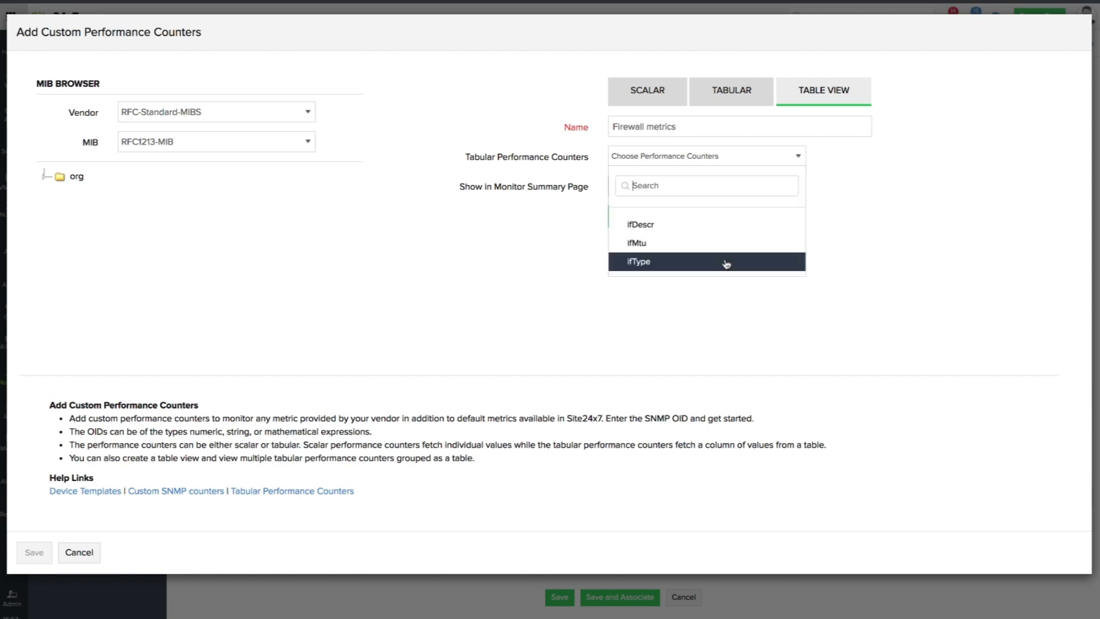
{"action": "left_click", "coordinate": [726, 263]}
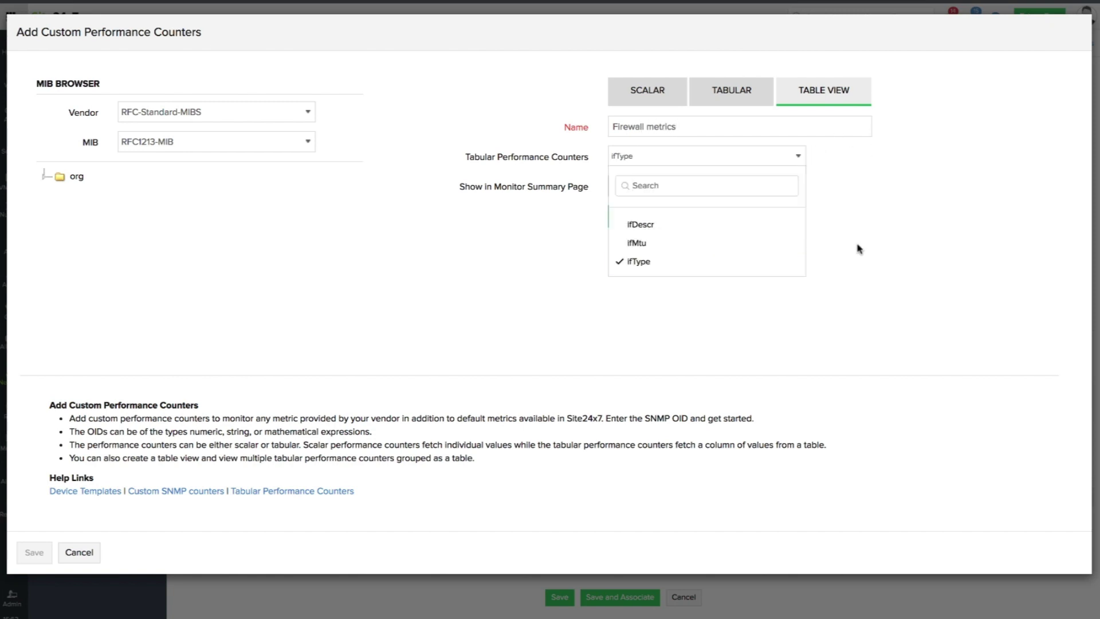
{"action": "left_click", "coordinate": [774, 232]}
{"action": "left_click", "coordinate": [308, 112]}
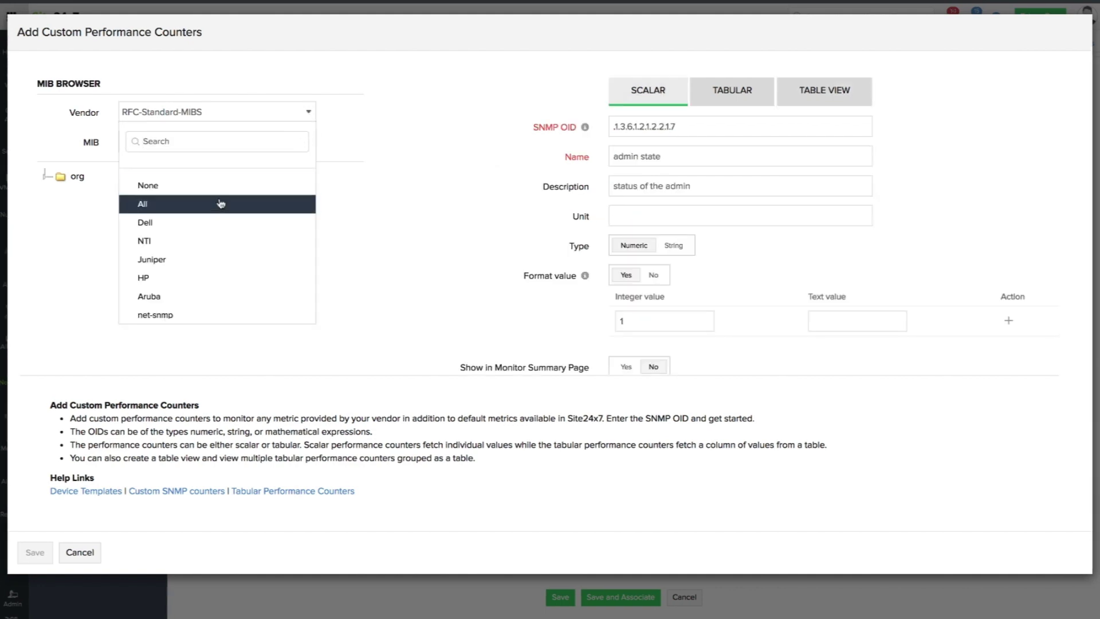
Step: Load TIME-MIB from all vendors and pick swTimeCapacity from swTimeMIB
{"action": "left_click", "coordinate": [221, 207]}
{"action": "left_click", "coordinate": [309, 146]}
{"action": "type", "text": "time"}
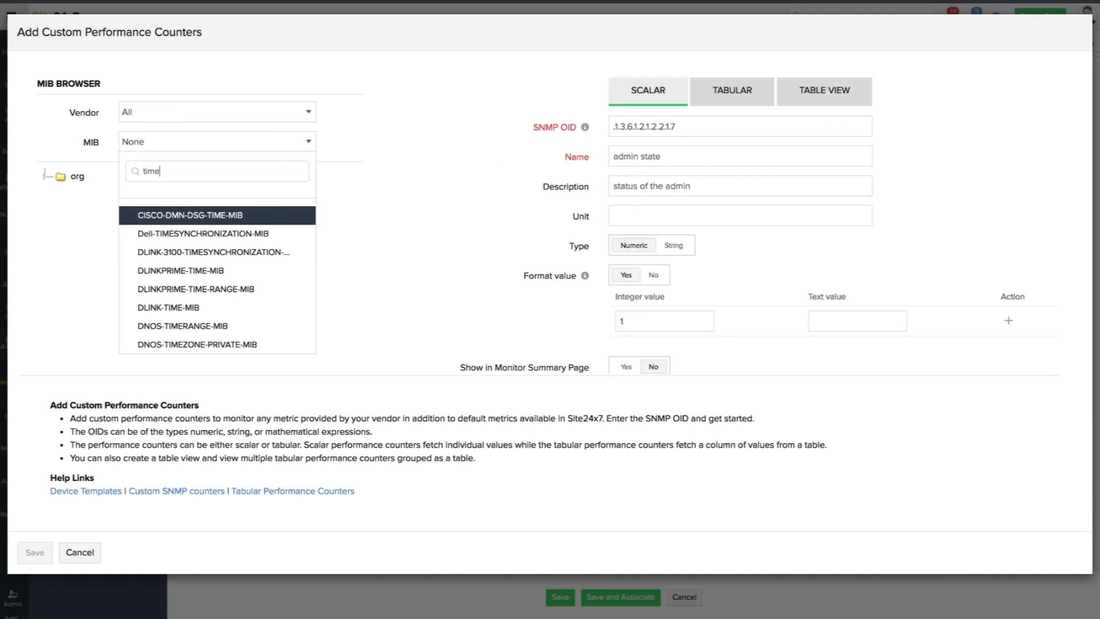
{"action": "scroll", "coordinate": [258, 270], "scroll_direction": "down", "scroll_amount": 5}
{"action": "left_click", "coordinate": [258, 270]}
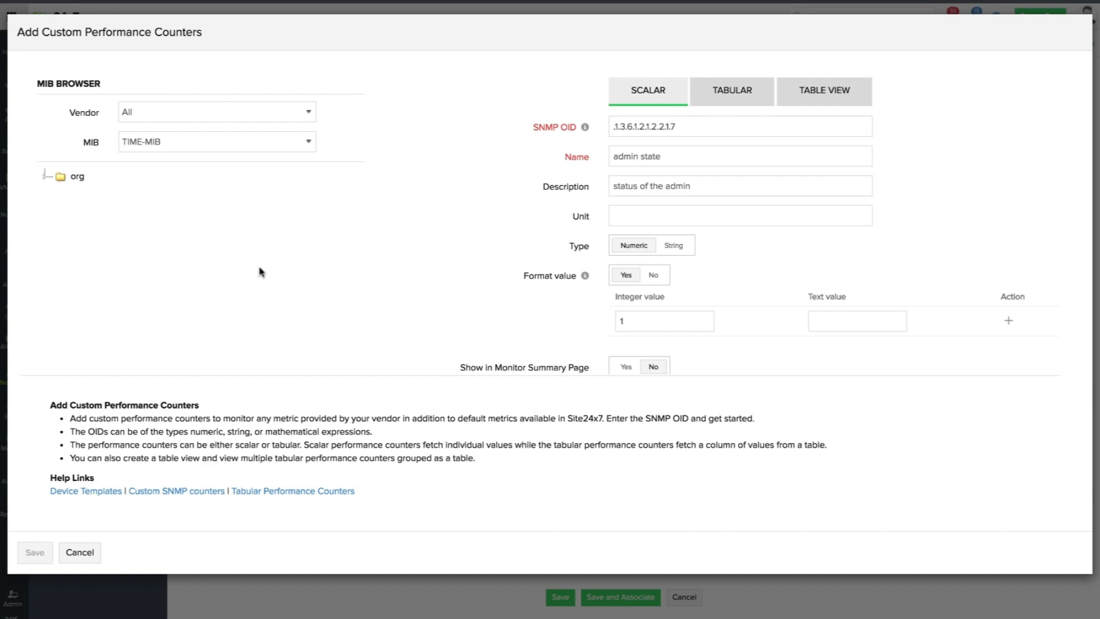
{"action": "left_click", "coordinate": [46, 176]}
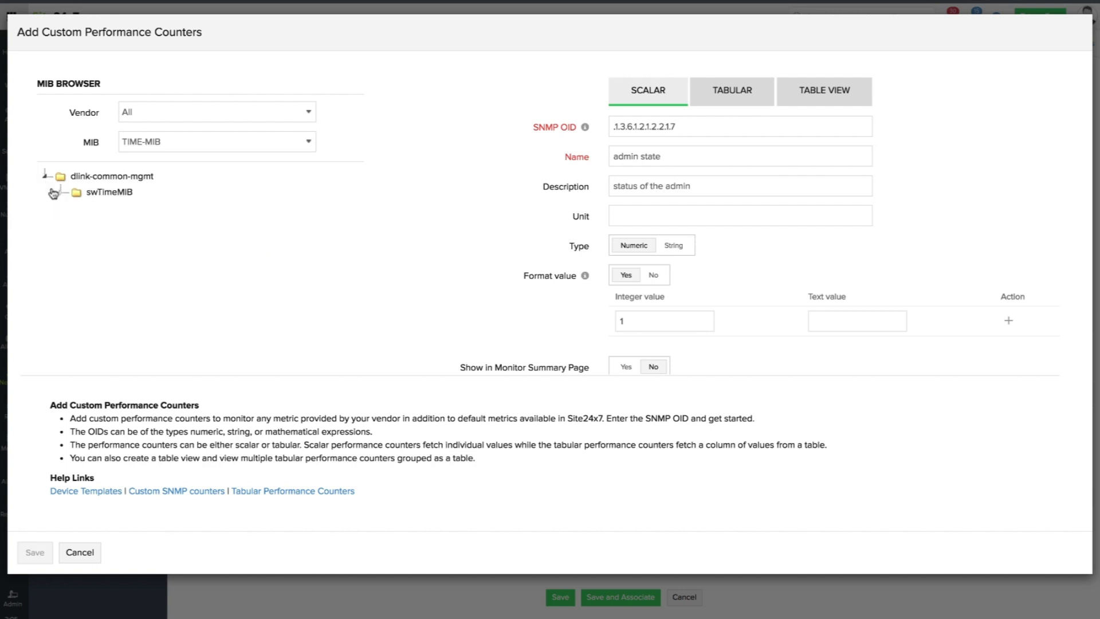
{"action": "left_click", "coordinate": [62, 193]}
{"action": "left_click", "coordinate": [114, 209]}
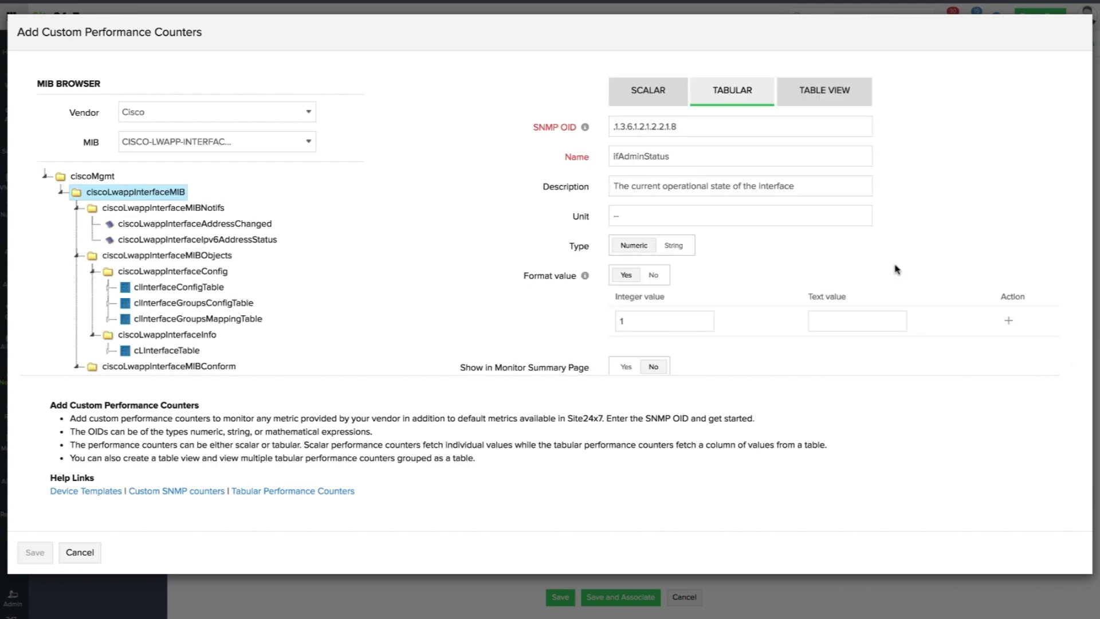
Step: Map 1 to Up and 2 to Down, show on summary page, and add ifAdminStatus
{"action": "type", "text": "Up"}
{"action": "left_click", "coordinate": [1008, 321]}
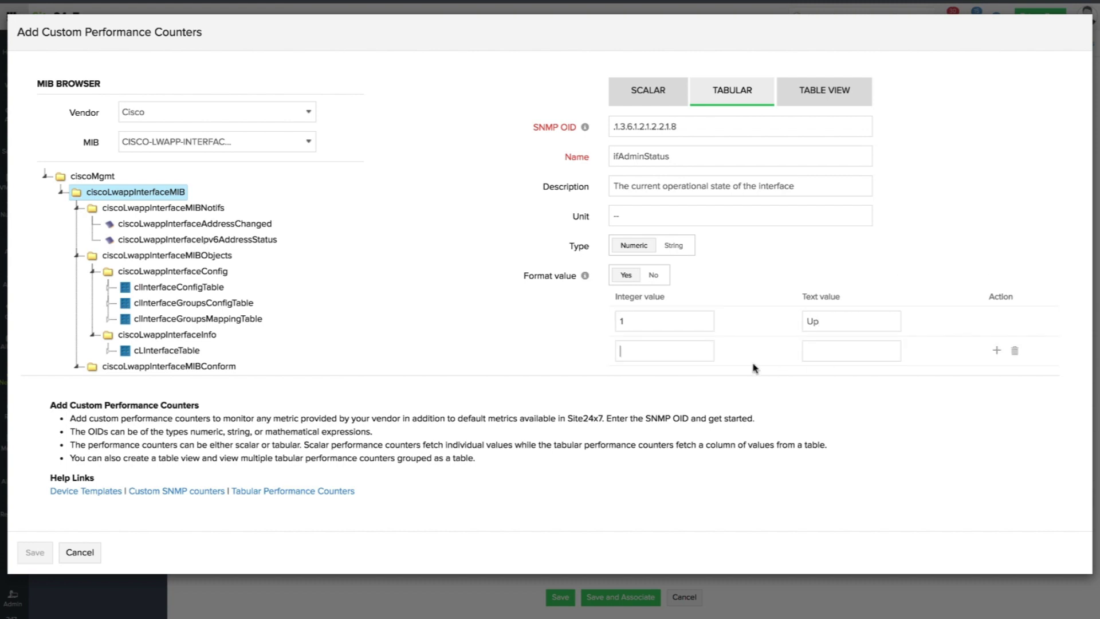
{"action": "left_click", "coordinate": [709, 352]}
{"action": "type", "text": "2"}
{"action": "left_click", "coordinate": [805, 352]}
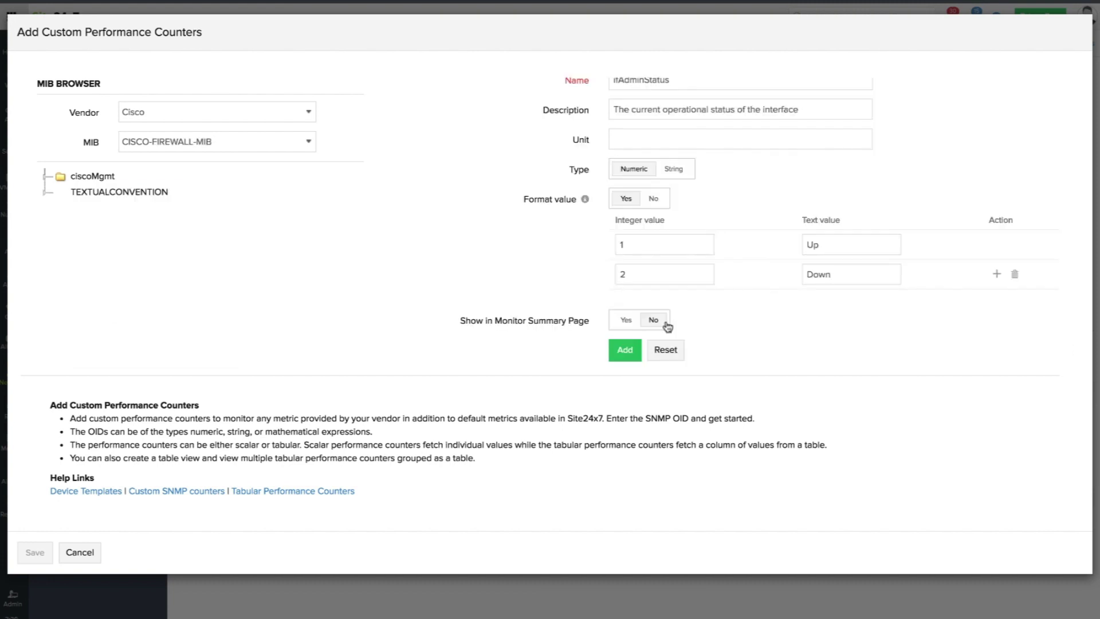
{"action": "left_click", "coordinate": [634, 322]}
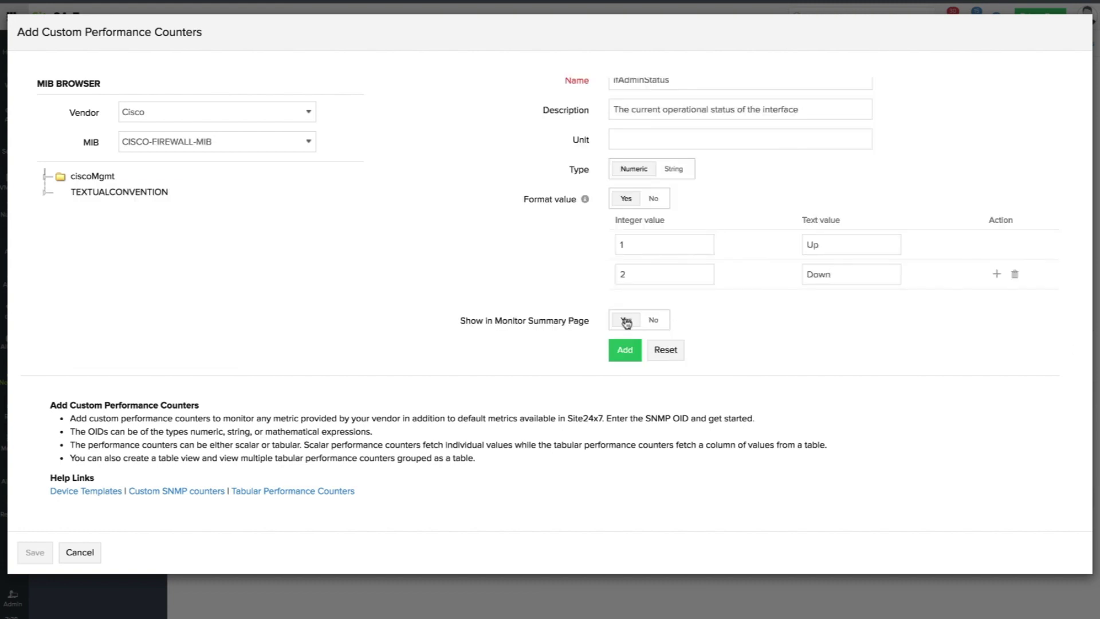
{"action": "left_click", "coordinate": [626, 350]}
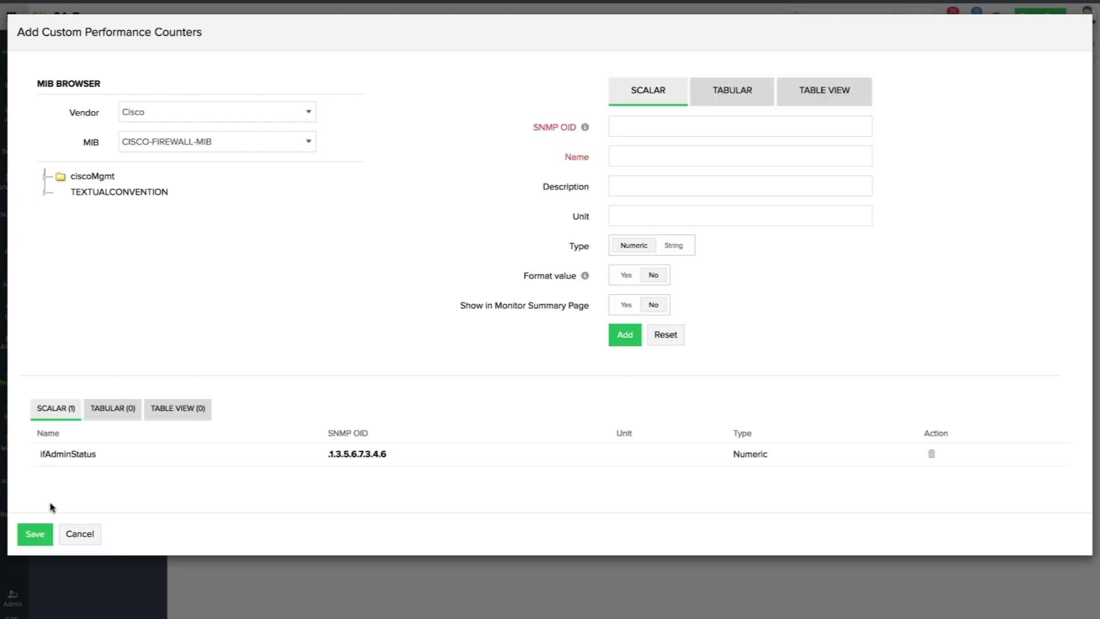
Step: Save the custom counters into the template and go to the Network Devices list
{"action": "left_click", "coordinate": [35, 534]}
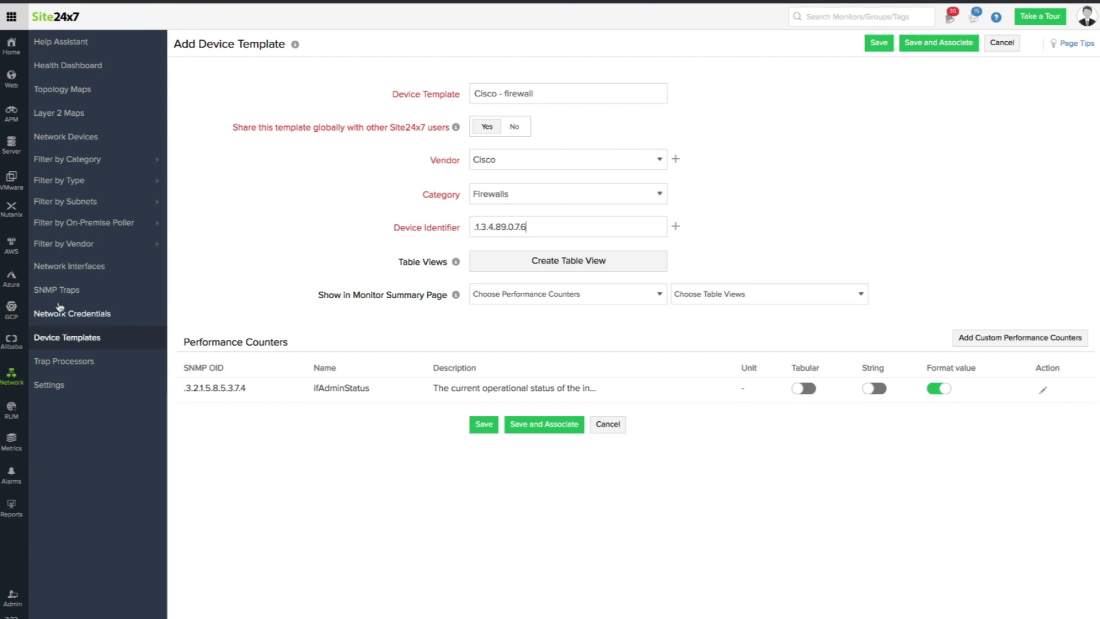
{"action": "left_click", "coordinate": [12, 378]}
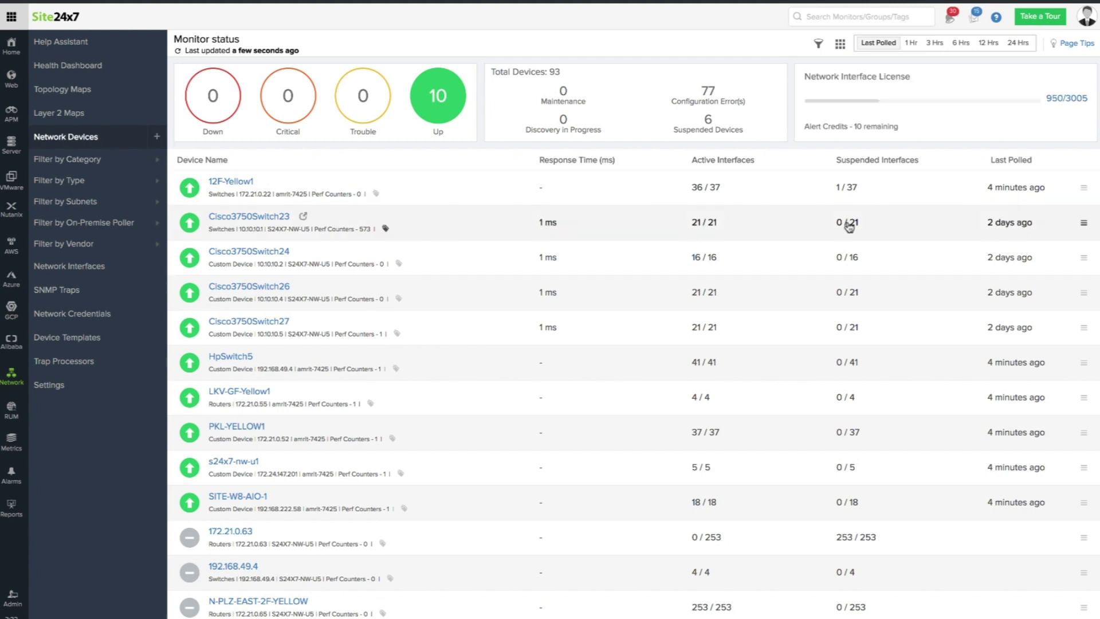
Step: Open the Cisco3750Switch23 monitor settings for editing
{"action": "left_click", "coordinate": [1083, 222]}
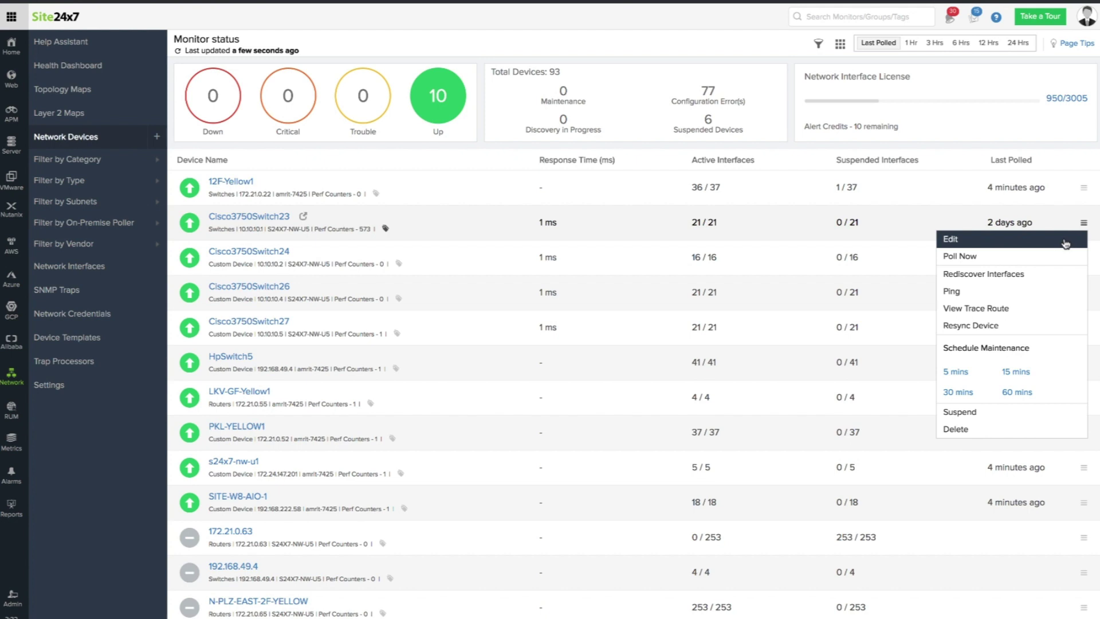
{"action": "left_click", "coordinate": [1065, 243]}
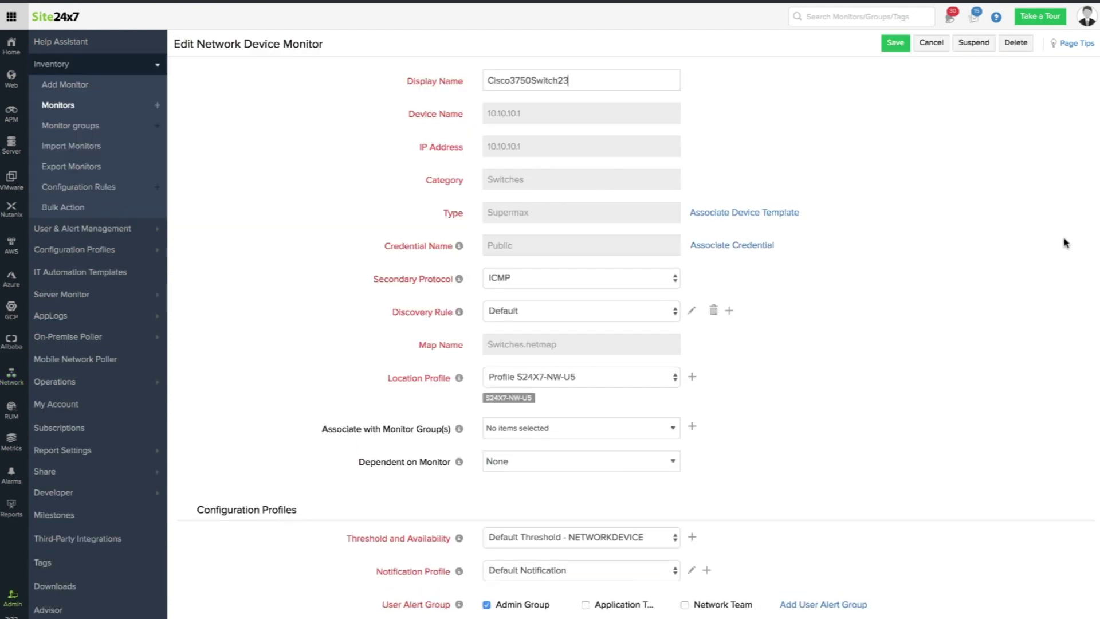
{"action": "left_click", "coordinate": [766, 213]}
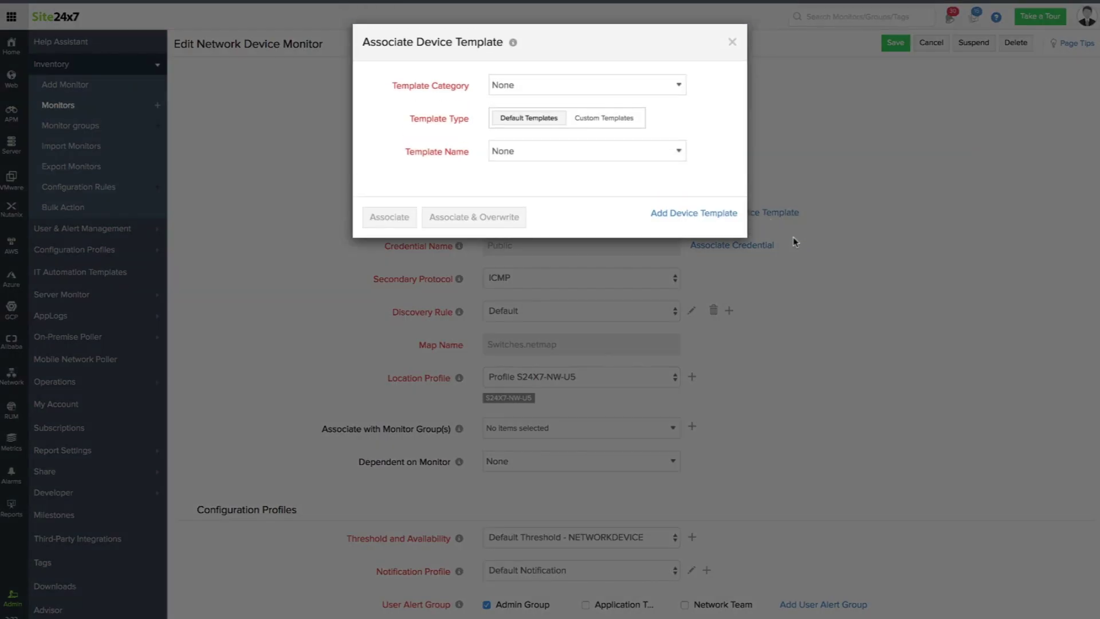
Step: Associate a Firewalls-category device template with the device and return to its page
{"action": "left_click", "coordinate": [678, 89]}
{"action": "type", "text": "fir"}
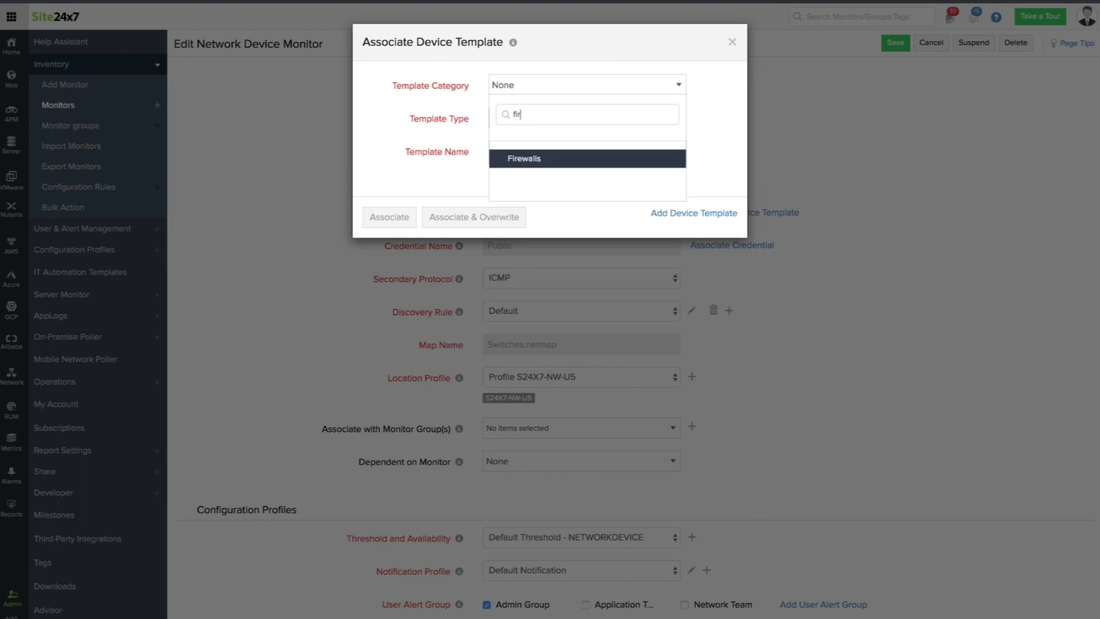
{"action": "left_click", "coordinate": [625, 157]}
{"action": "scroll", "coordinate": [644, 246], "scroll_direction": "down", "scroll_amount": 2}
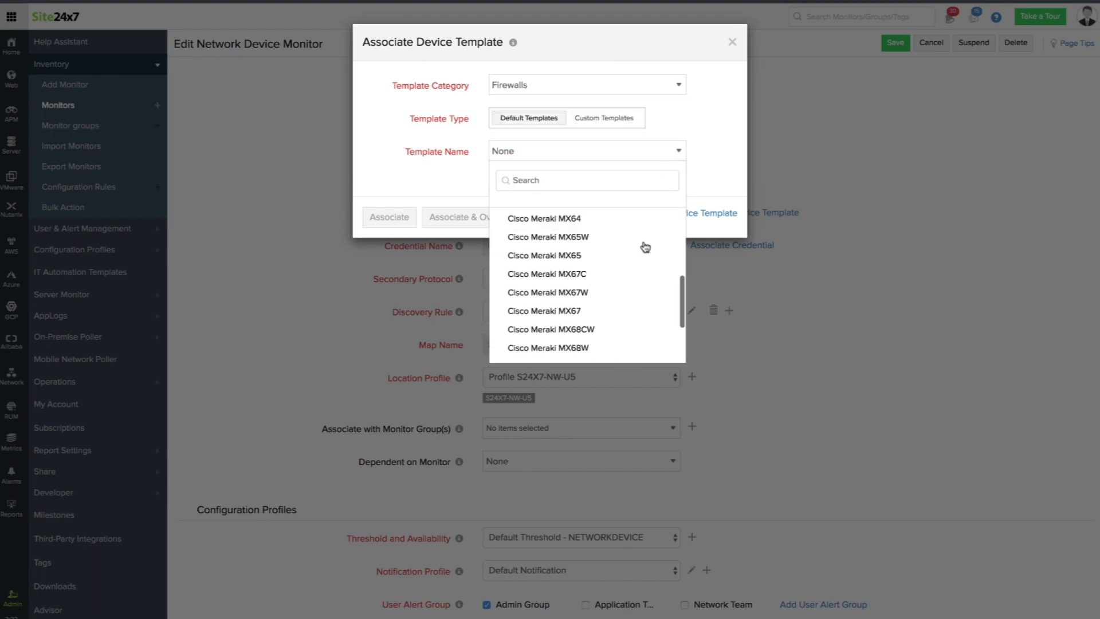
{"action": "scroll", "coordinate": [634, 270], "scroll_direction": "up", "scroll_amount": 1}
{"action": "left_click", "coordinate": [630, 271]}
{"action": "left_click", "coordinate": [406, 223]}
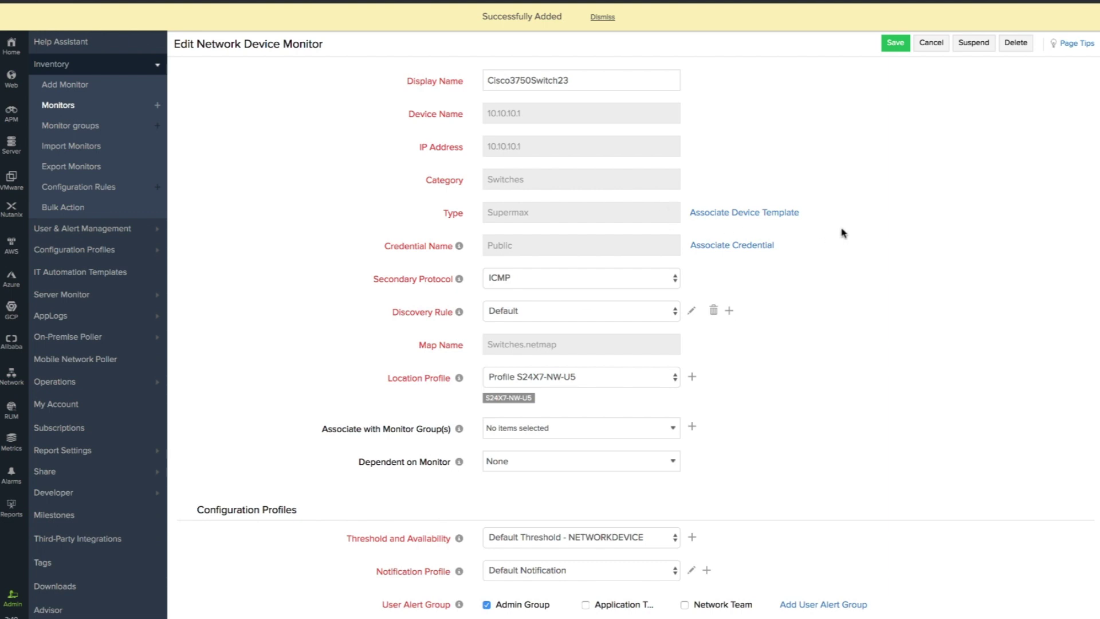
{"action": "left_click", "coordinate": [928, 44]}
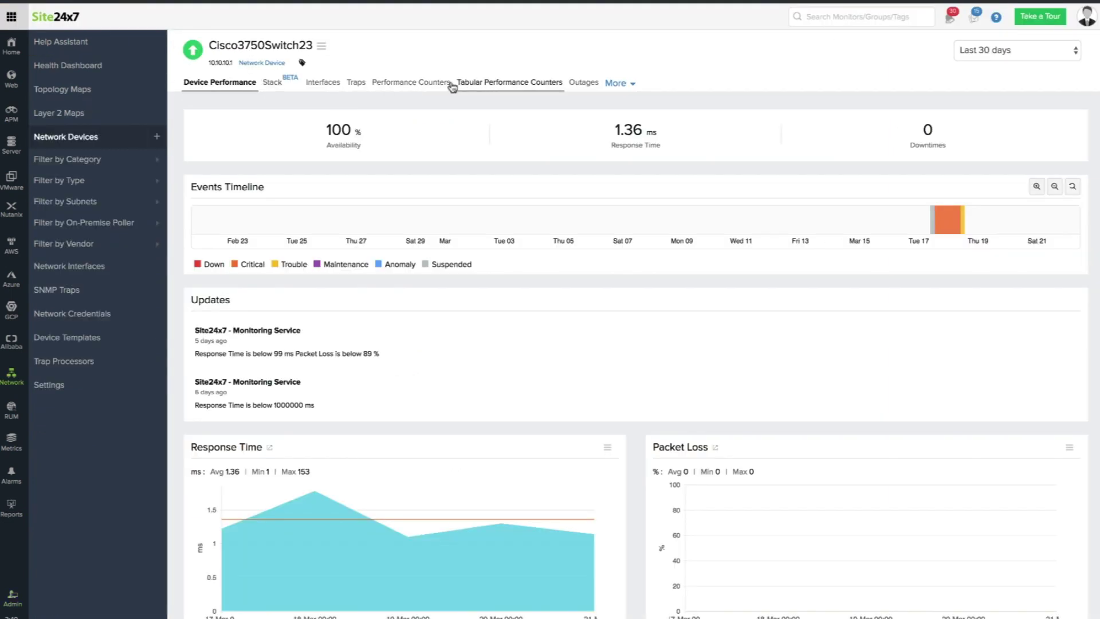
Step: Review Cisco3750Switch23's performance counters, then go to the Device Templates list
{"action": "left_click", "coordinate": [431, 85]}
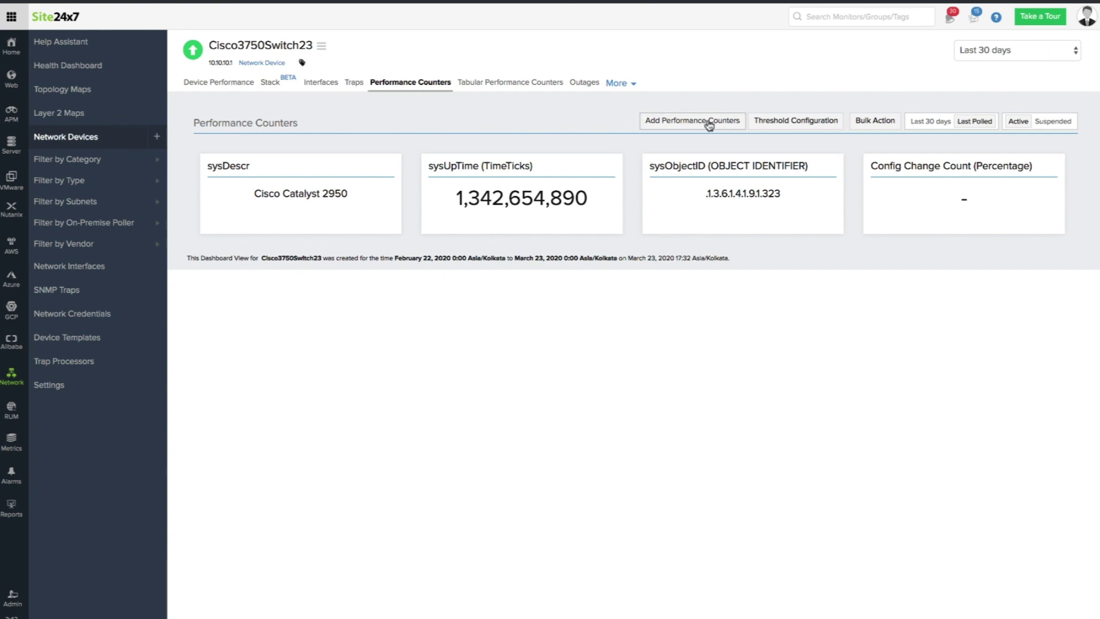
{"action": "left_click", "coordinate": [80, 338]}
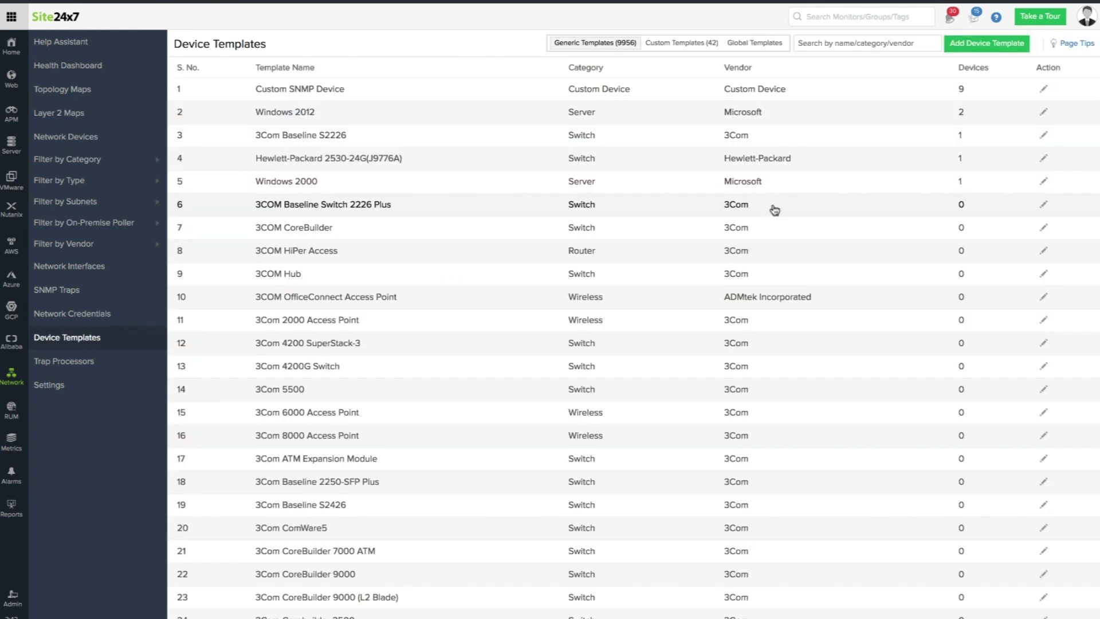
Step: Bulk-edit Cisco3750Switch23's sysUpTime counter threshold to alert when greater than 100
{"action": "left_click", "coordinate": [1041, 114]}
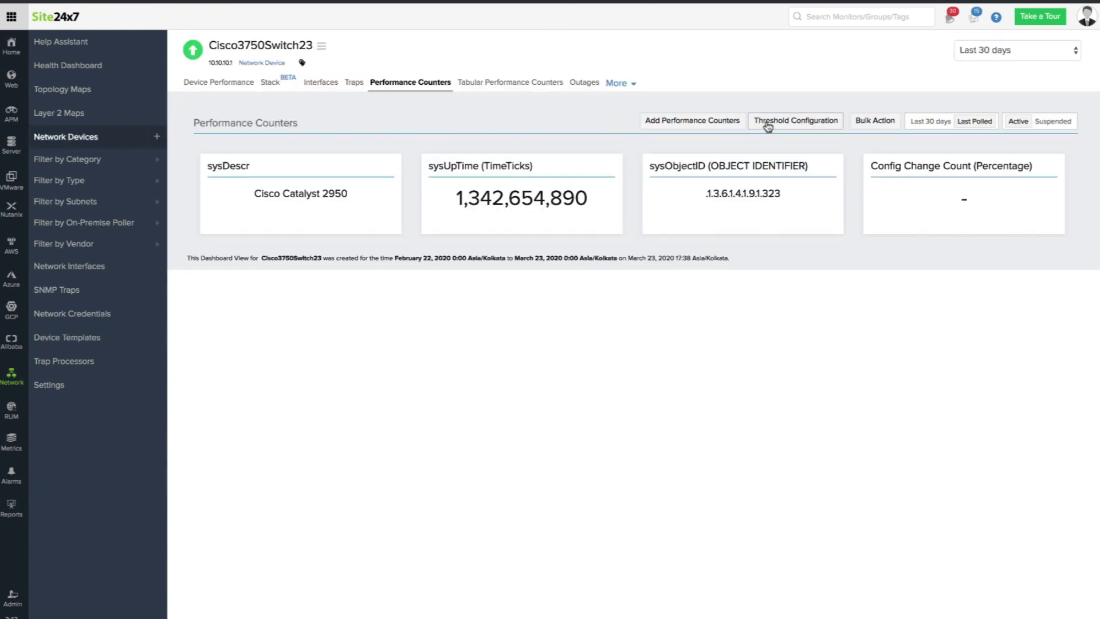
{"action": "left_click", "coordinate": [753, 129]}
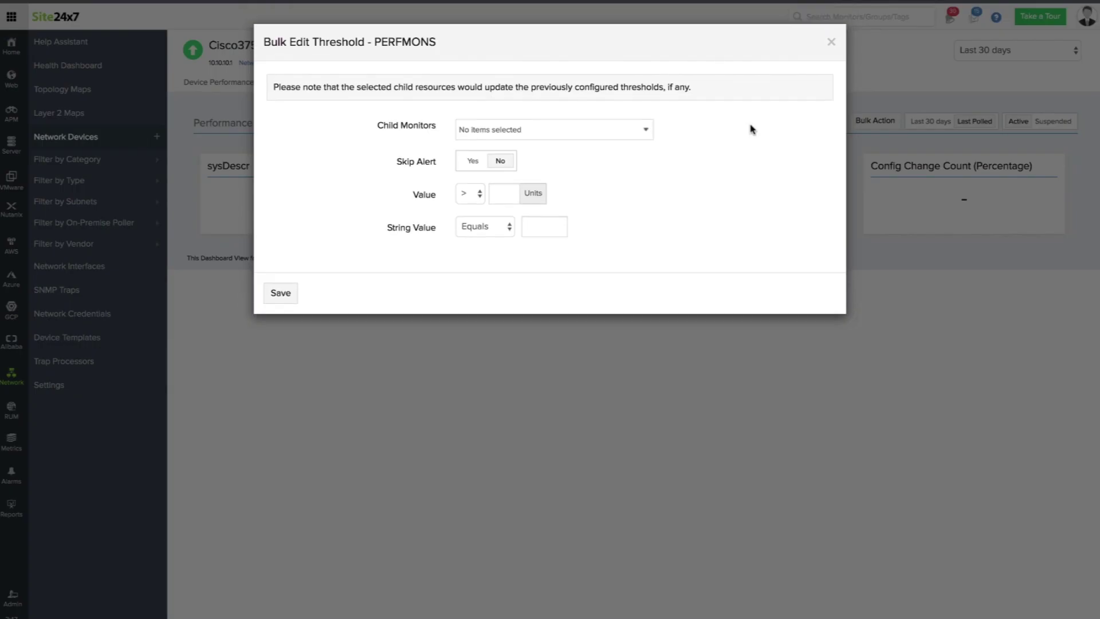
{"action": "left_click", "coordinate": [629, 132]}
{"action": "left_click", "coordinate": [618, 268]}
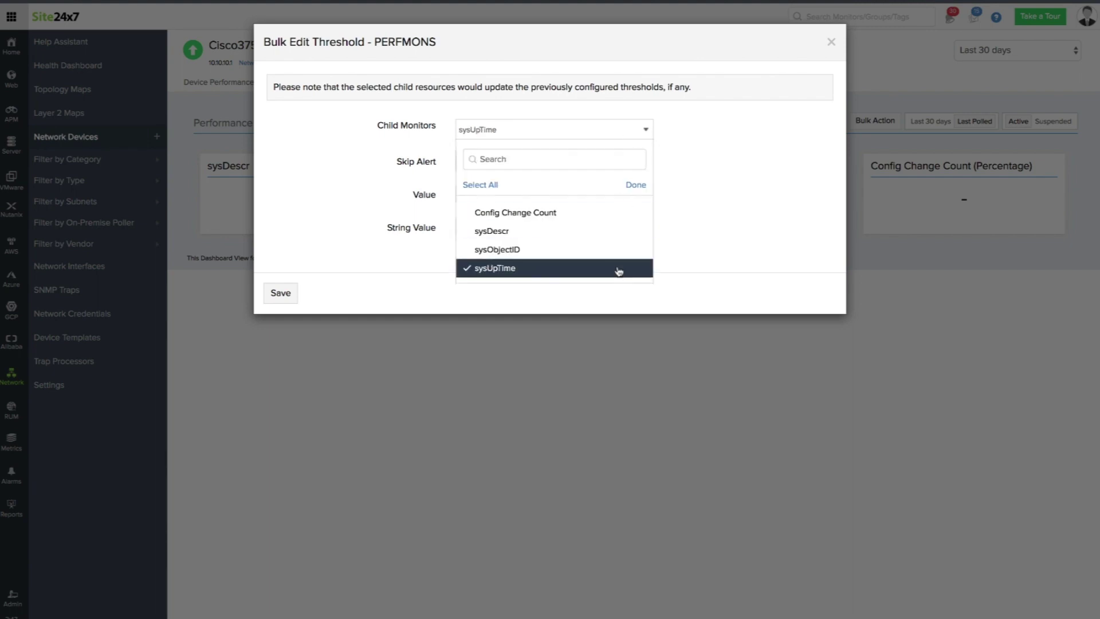
{"action": "left_click", "coordinate": [637, 186]}
{"action": "left_click", "coordinate": [500, 193]}
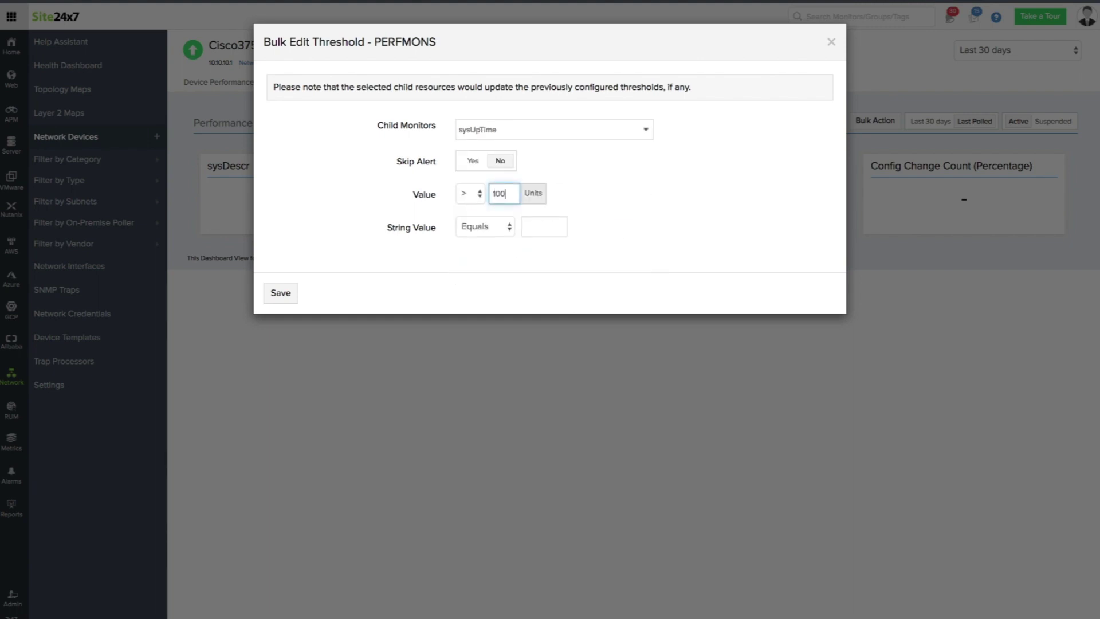
{"action": "left_click", "coordinate": [287, 297]}
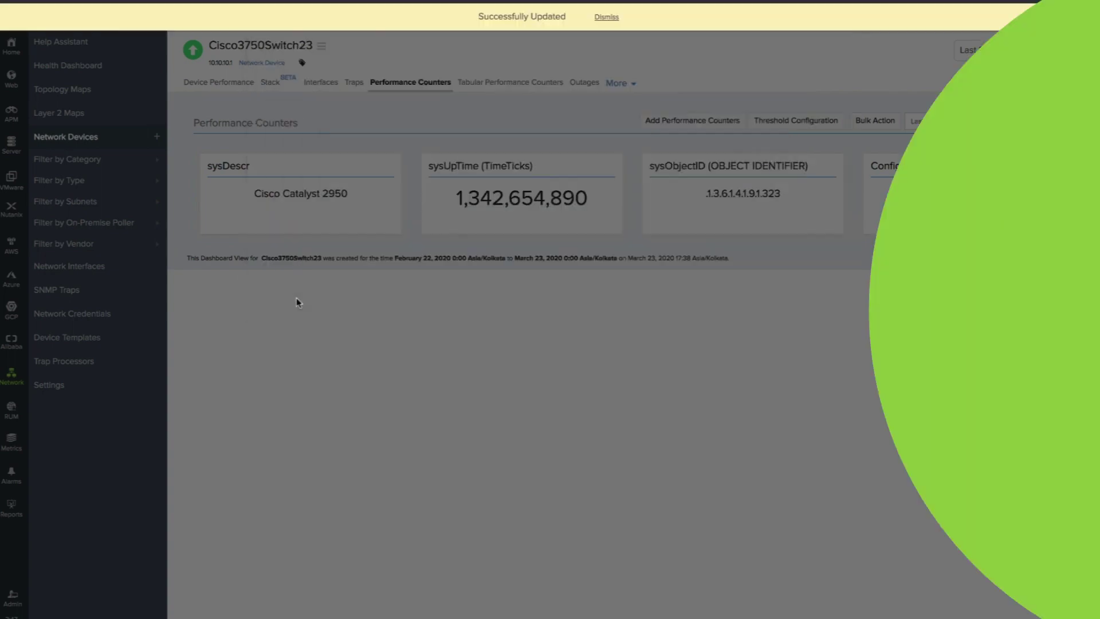